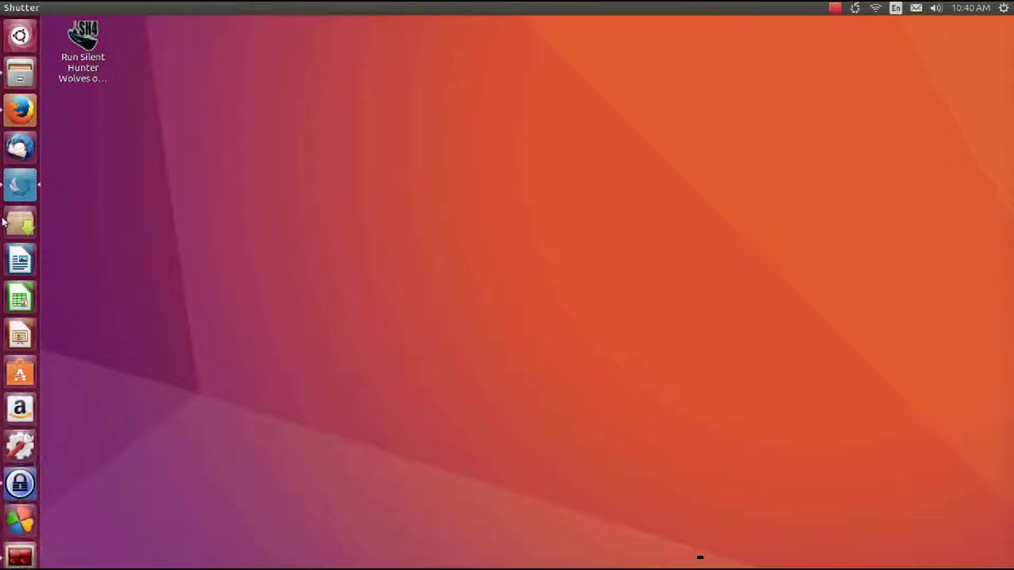
- Launch Silent Hunter Wolves of the Pacific from its desktop shortcut
double_click(85, 36)
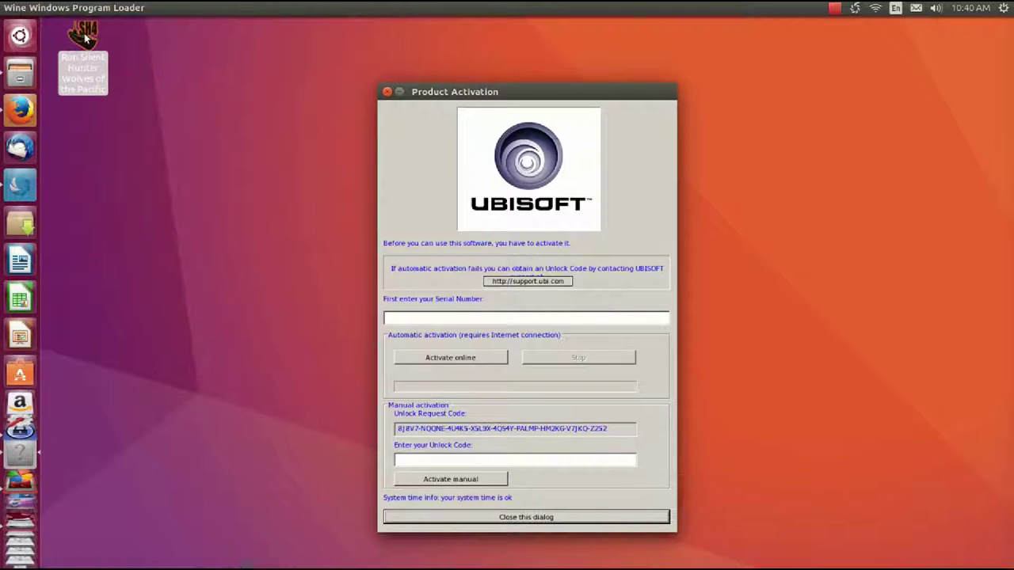
click(835, 11)
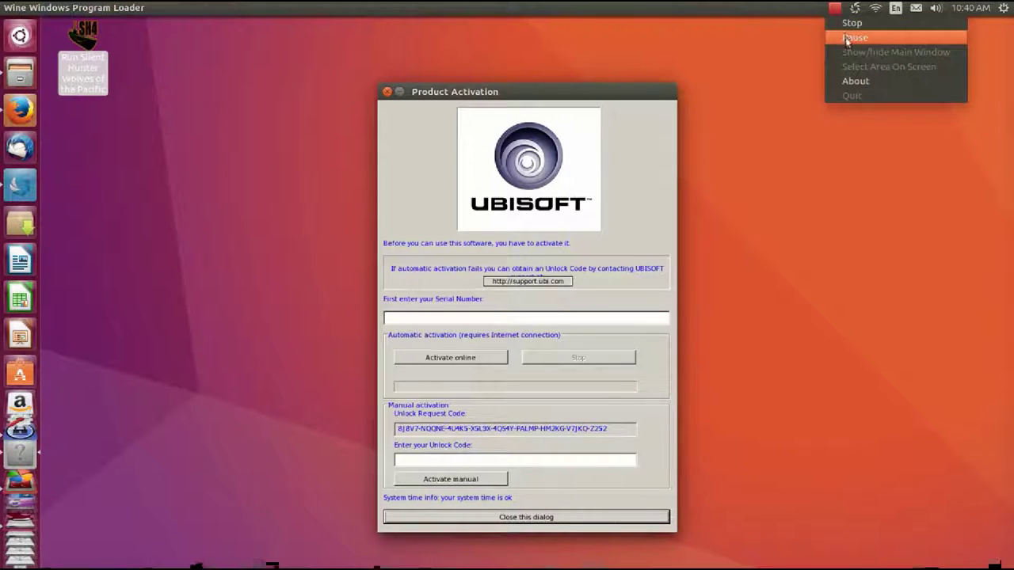
click(850, 25)
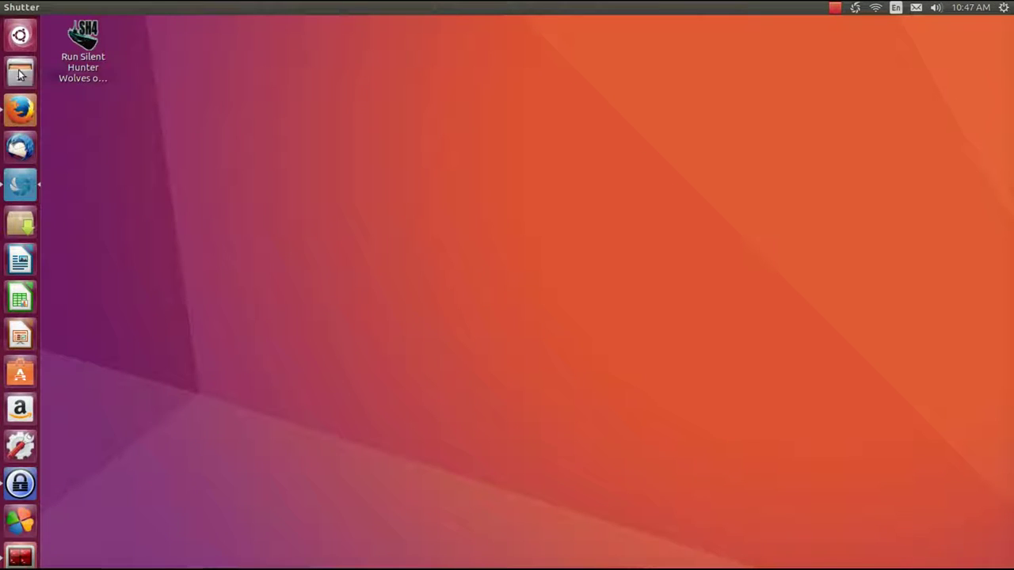
- Open the game's install folder in the file manager: Home, .wine, drive_c, Program Files (x86), Ubisoft, Silent Hunter Wolves of the Pacific
click(20, 72)
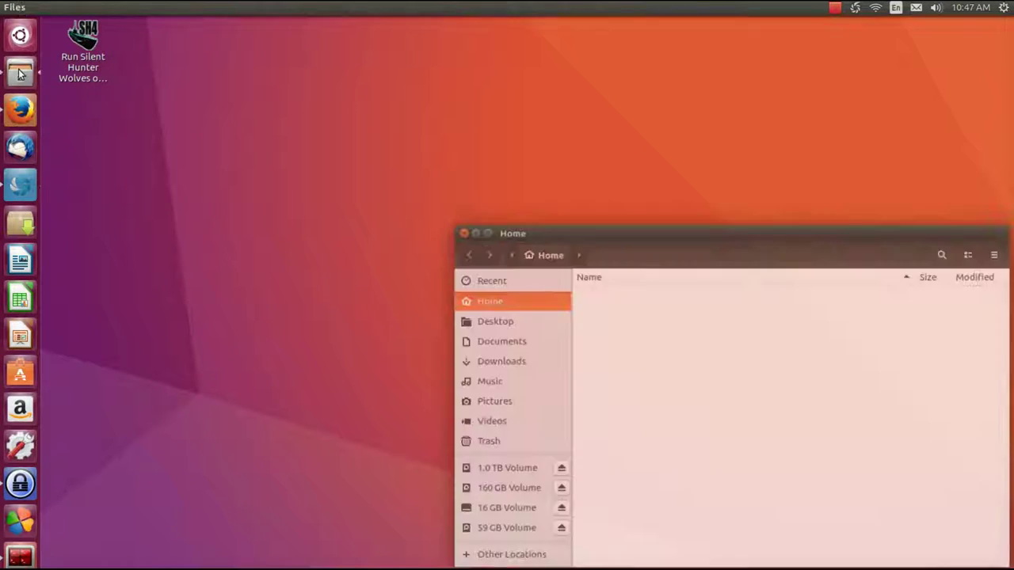
drag(766, 236, 506, 49)
scroll(521, 327, down, 10)
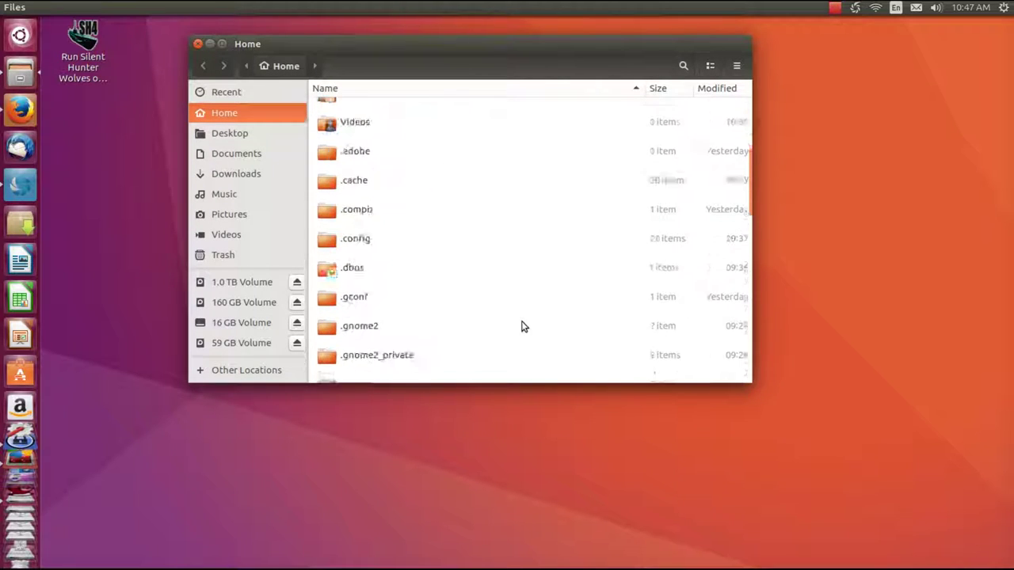
scroll(521, 326, down, 5)
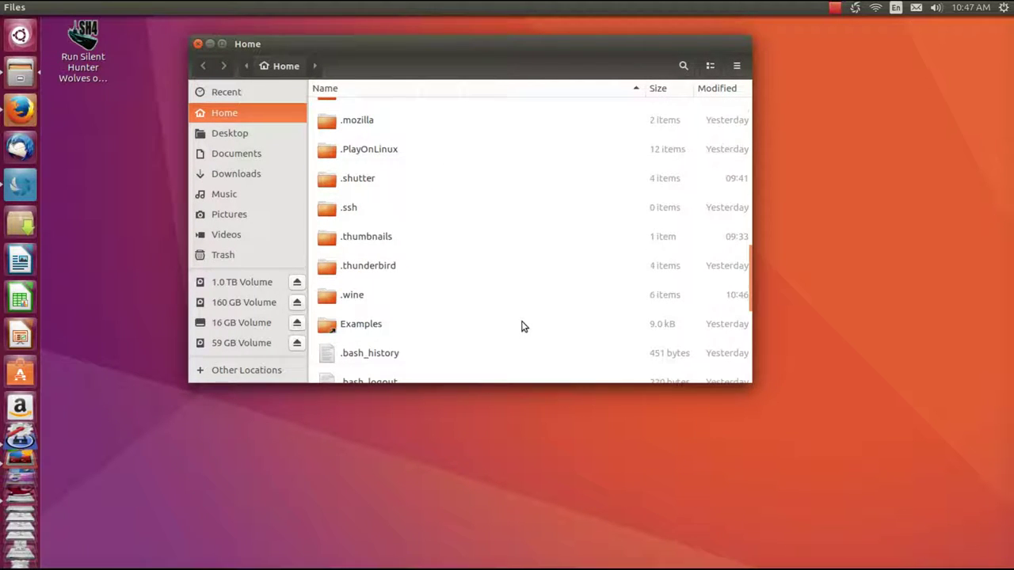
scroll(521, 326, down, 1)
double_click(329, 255)
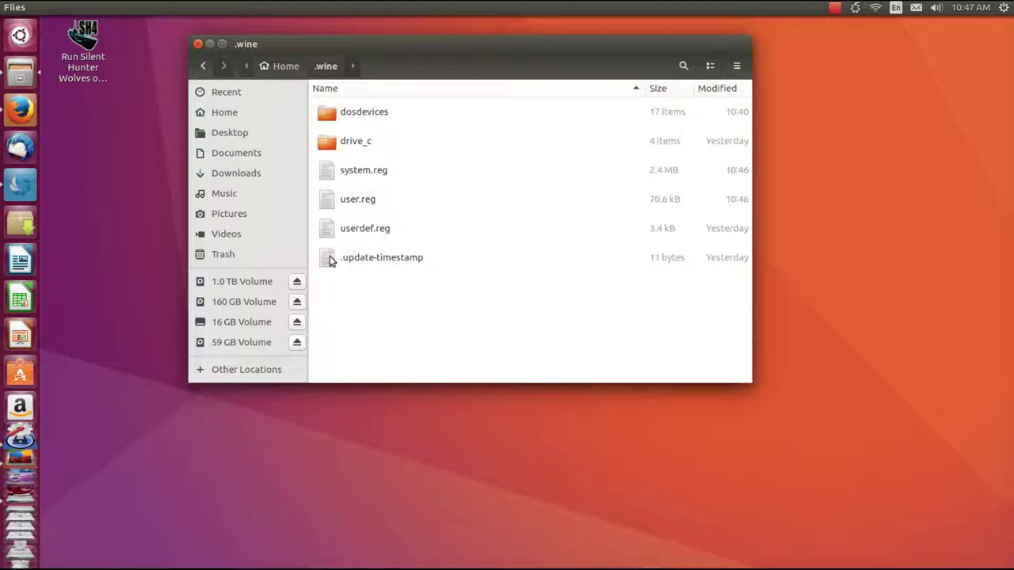
double_click(328, 143)
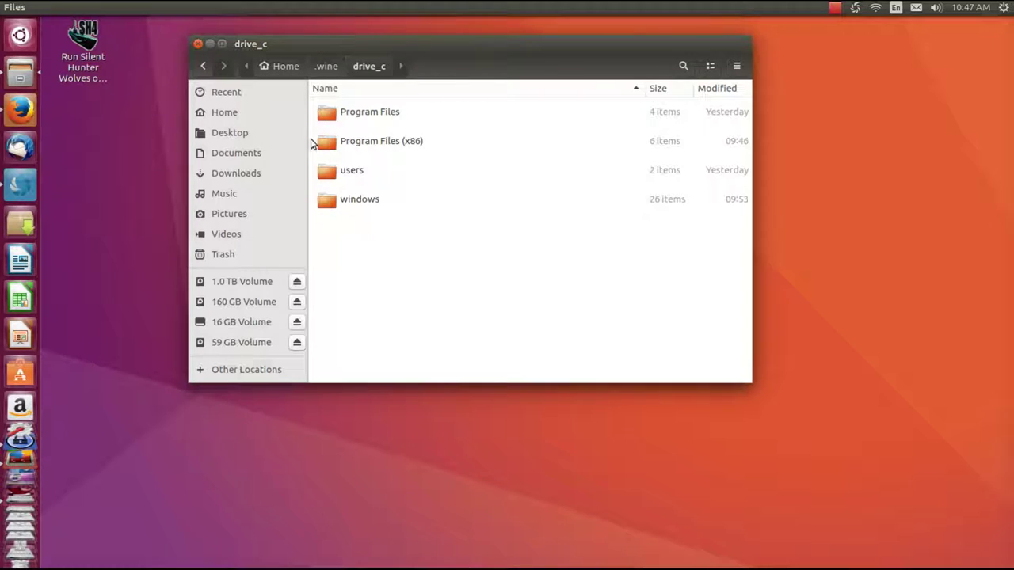
double_click(332, 140)
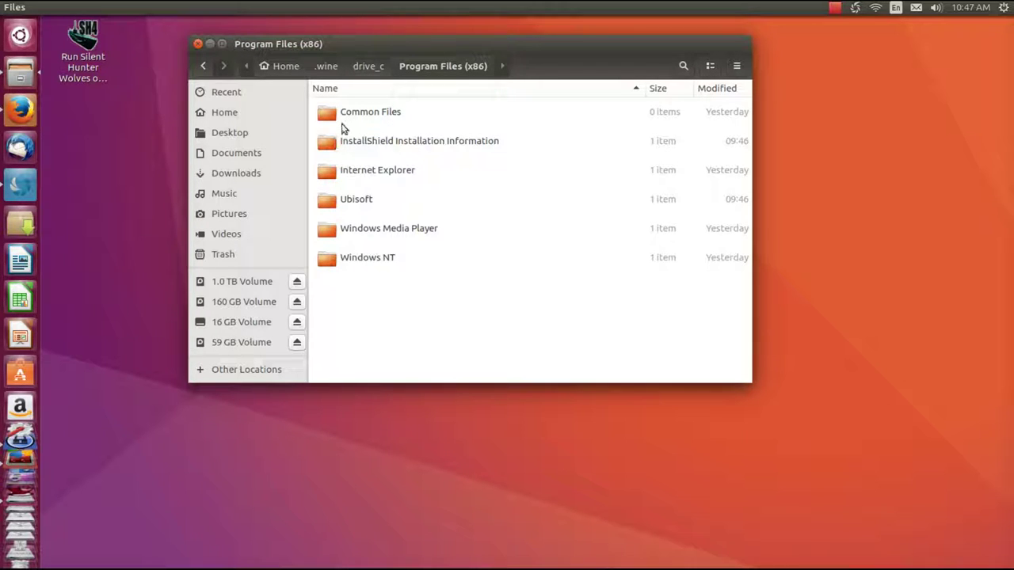
double_click(327, 202)
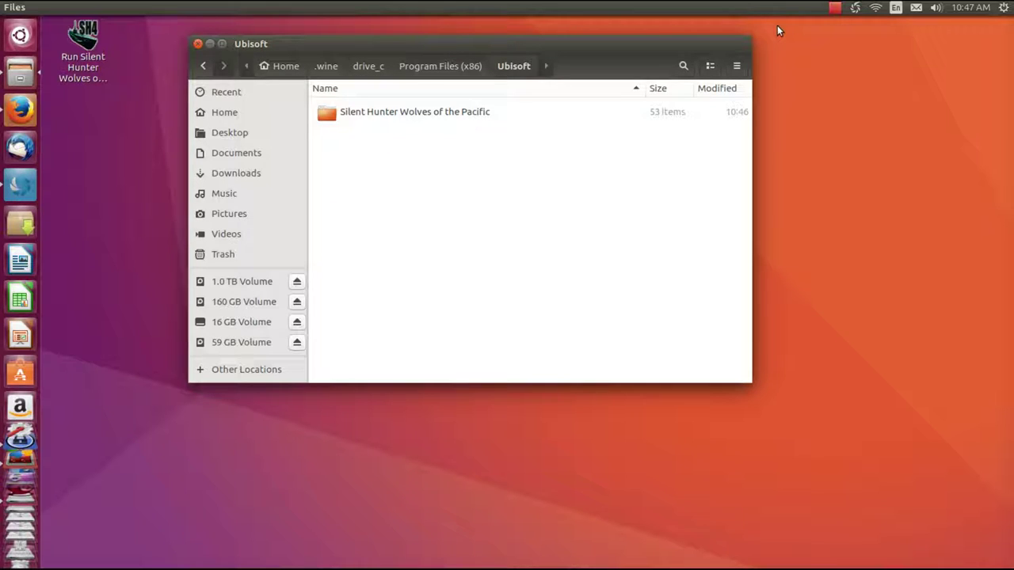
click(834, 13)
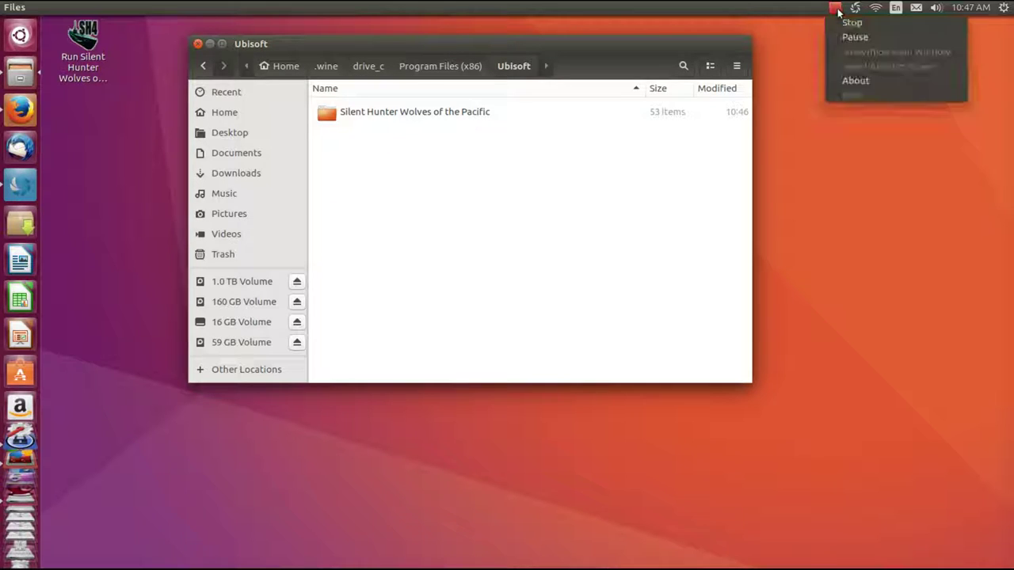
click(623, 63)
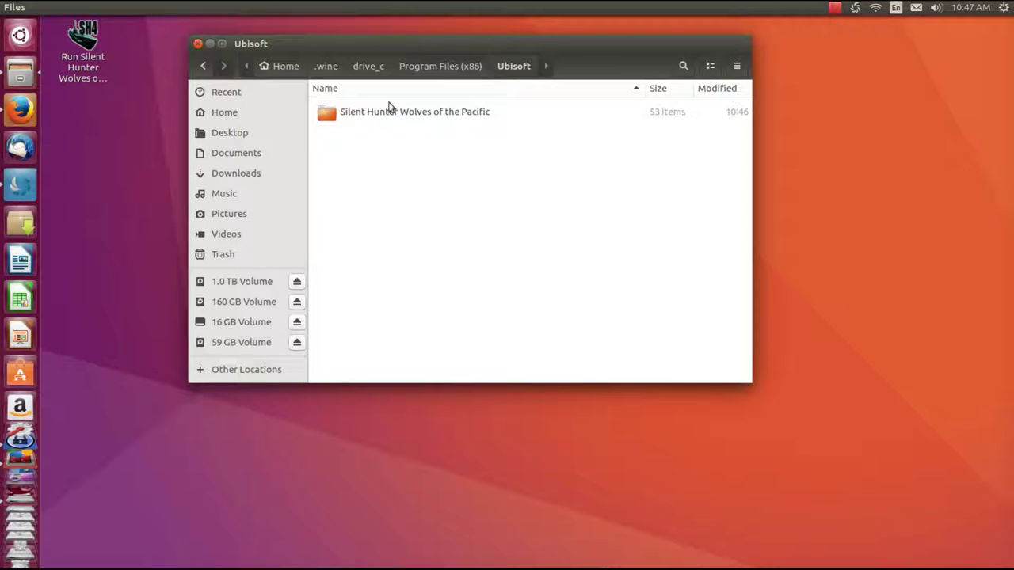
double_click(338, 117)
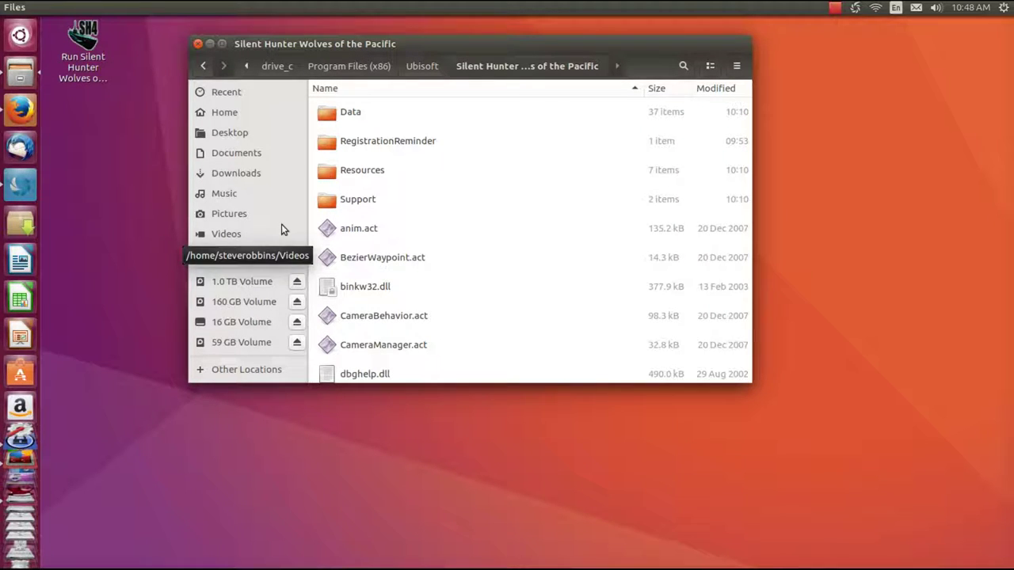
click(835, 7)
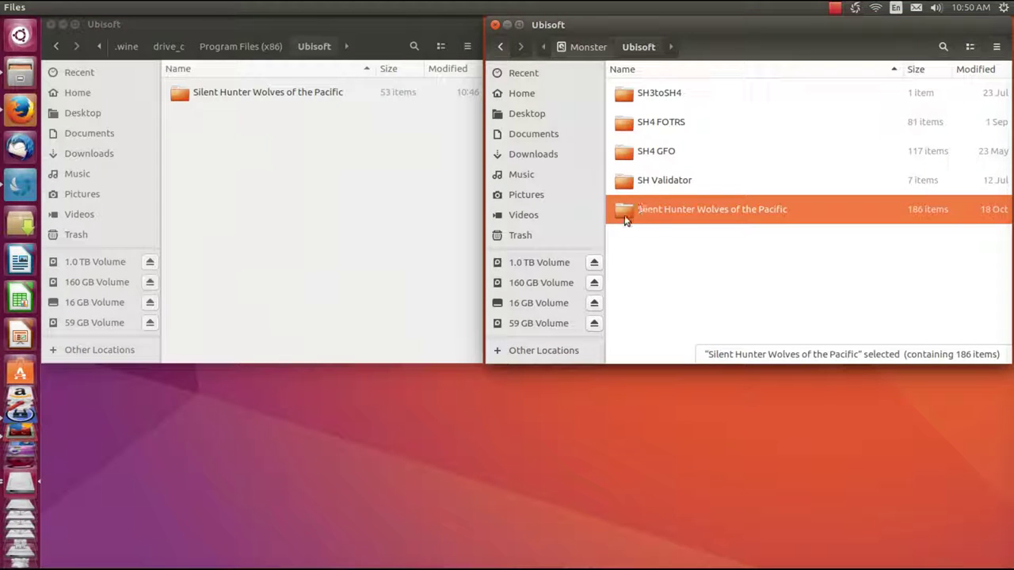
- In the Monster volume's Silent Hunter Wolves of the Pacific folder, select JoneSoft.txt, JSGME.exe, JSGME.ini and Large Address Aware.exe
double_click(624, 217)
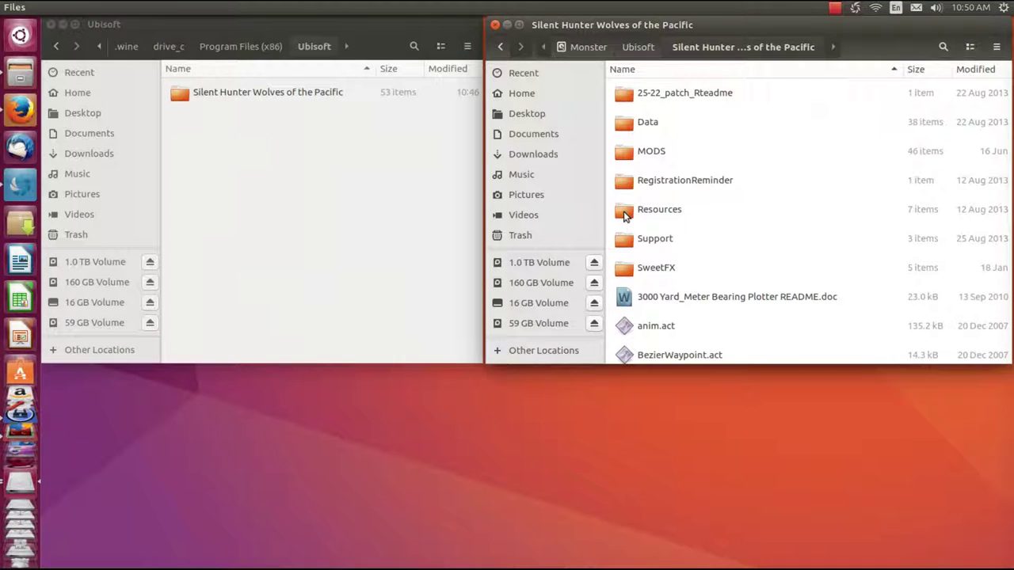
scroll(741, 118, down, 5)
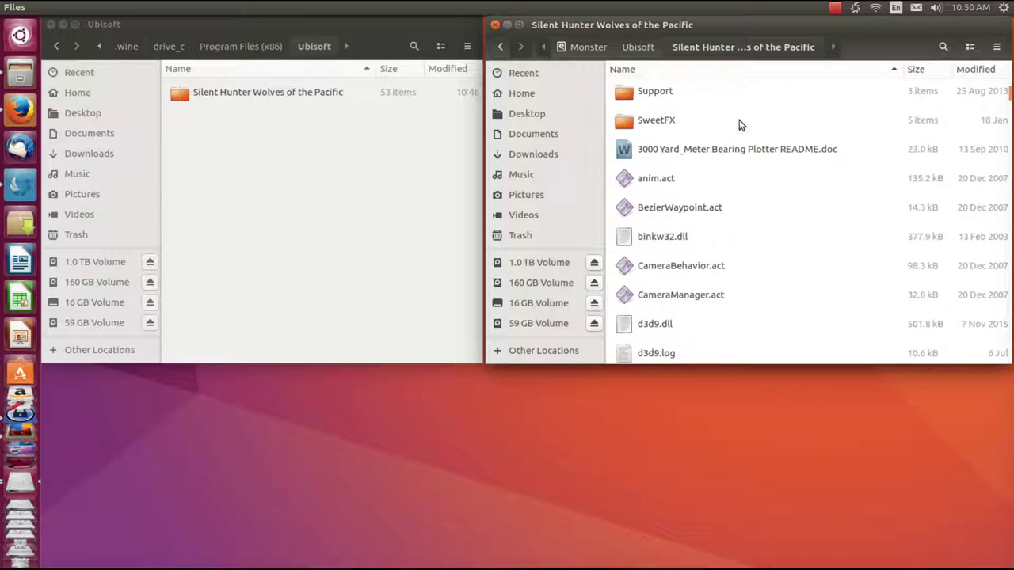
scroll(741, 124, down, 12)
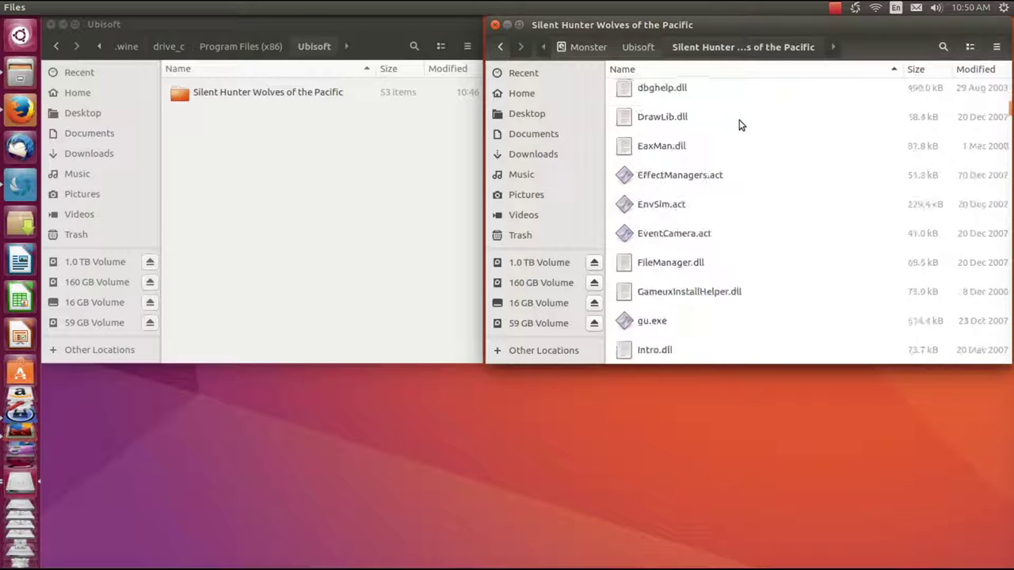
scroll(741, 125, down, 1)
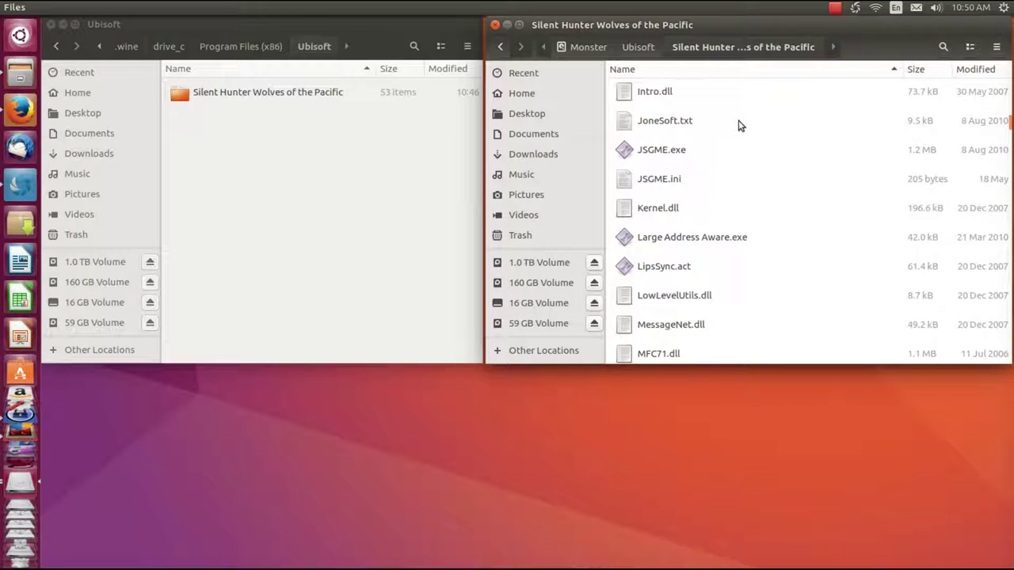
click(624, 151)
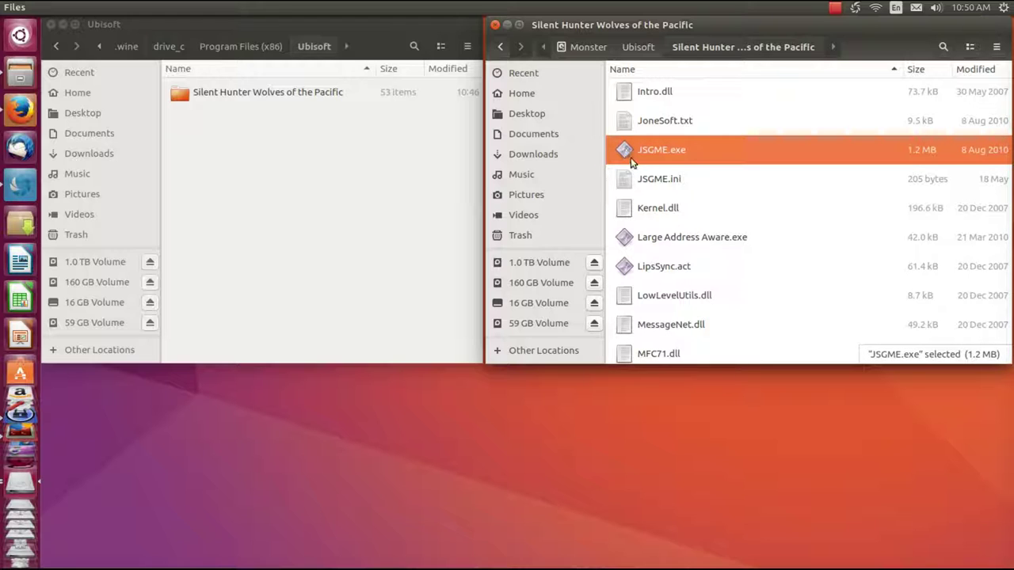
shift+click(628, 182)
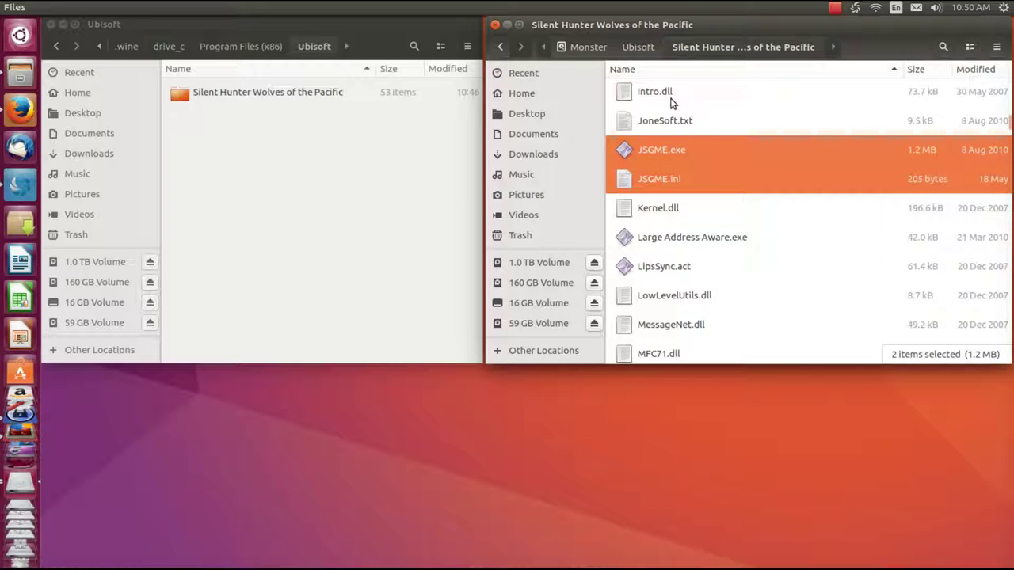
ctrl+click(624, 126)
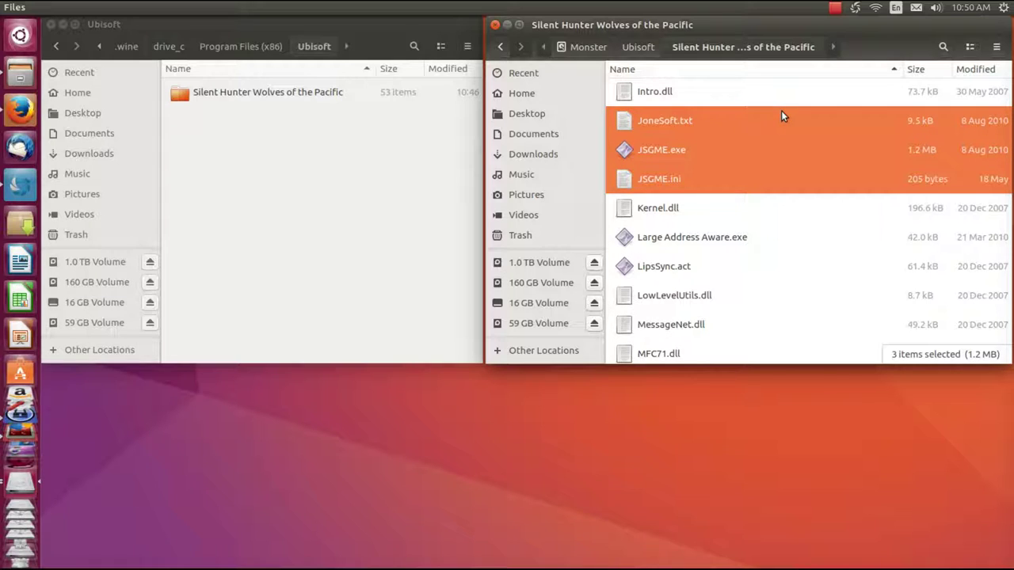
ctrl+click(626, 237)
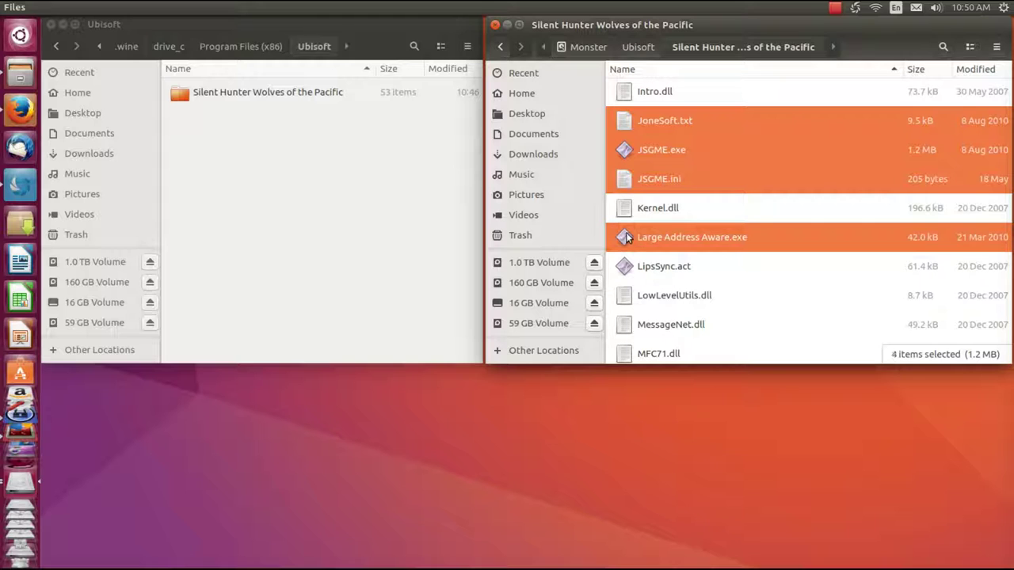
- Add MultiSH4.exe and MultiSH4ReadMe.htm to the current file selection
scroll(728, 234, down, 5)
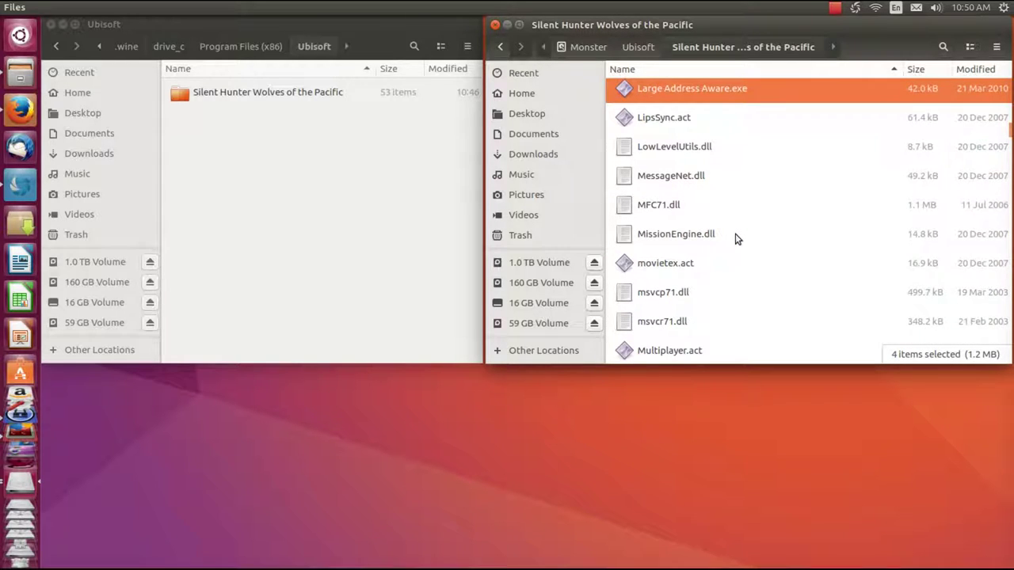
scroll(735, 238, down, 1)
scroll(734, 238, down, 6)
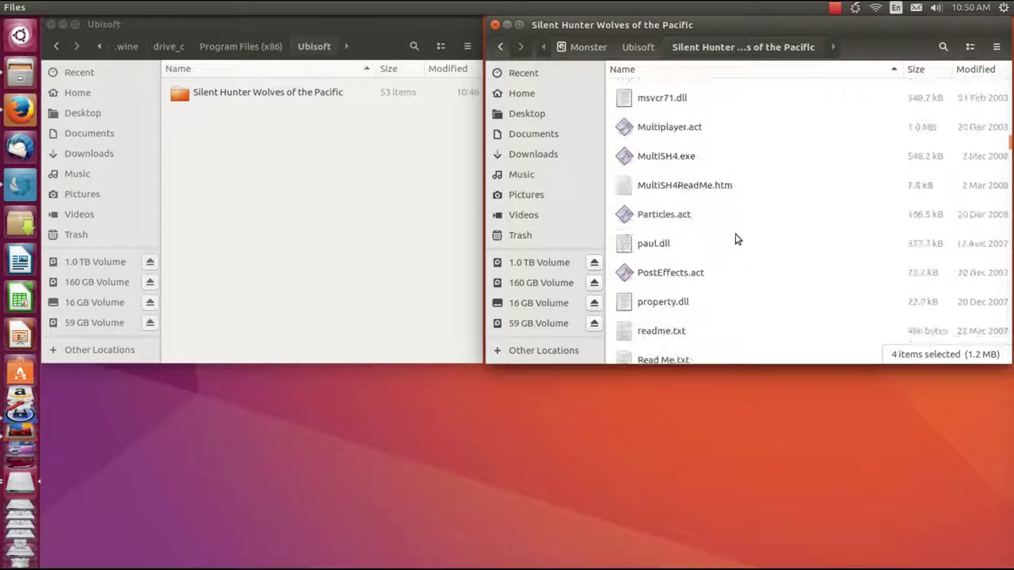
ctrl+click(624, 163)
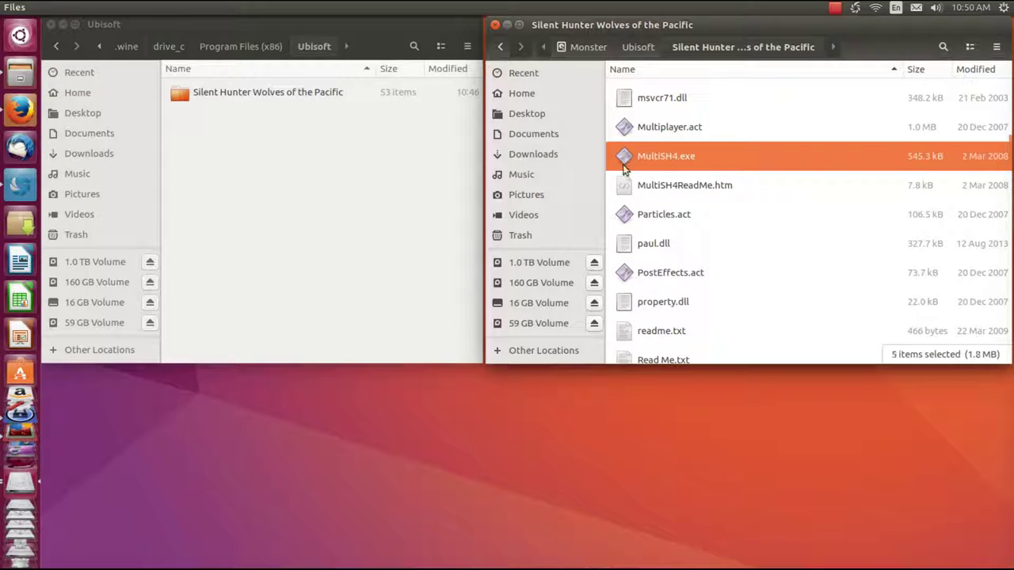
ctrl+click(623, 188)
- Look through the rest of the Monster volume's Silent Hunter Wolves of the Pacific folder for other mod-related files, keeping the current selection
scroll(881, 228, down, 1)
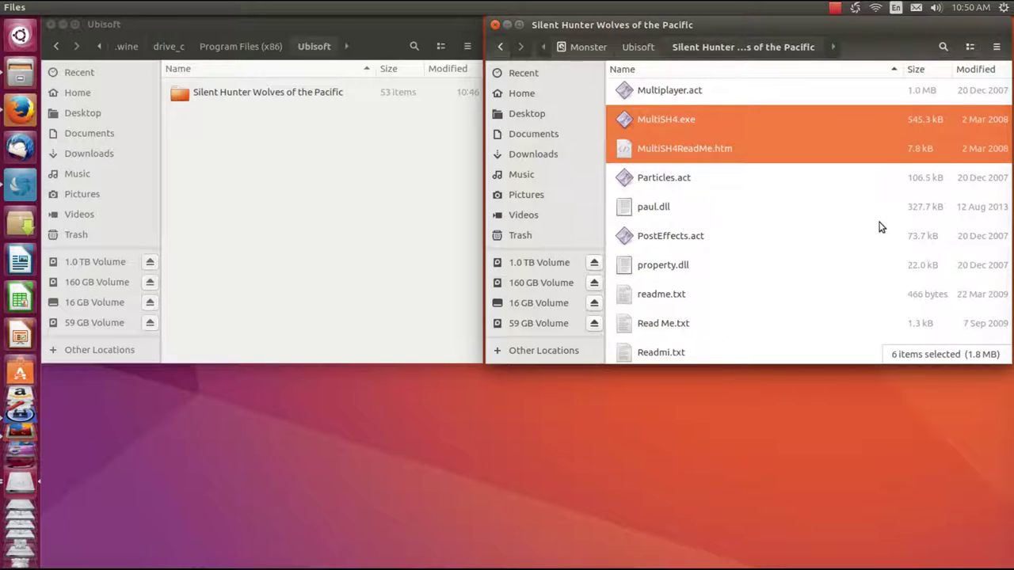
scroll(882, 227, down, 8)
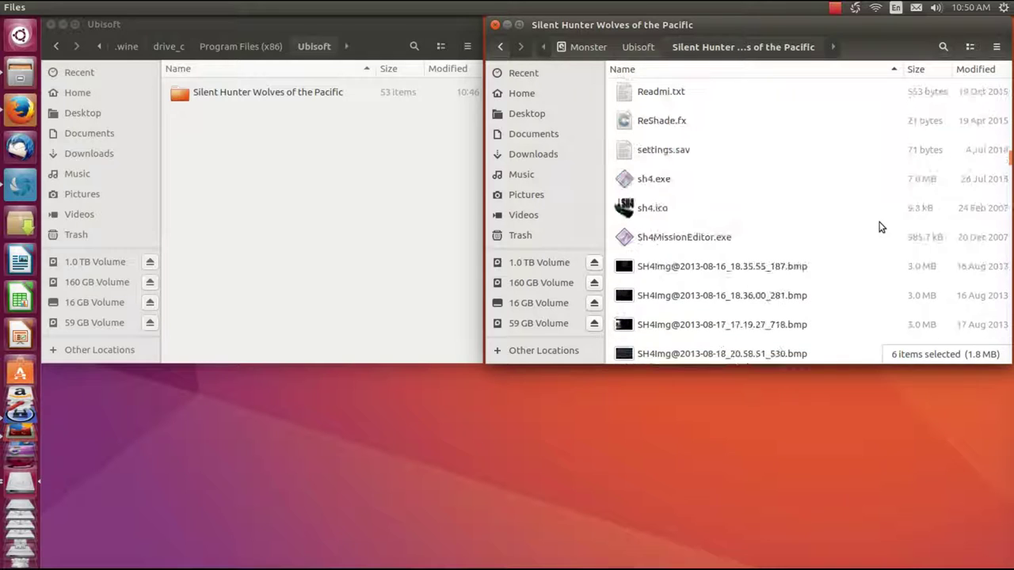
scroll(882, 228, down, 12)
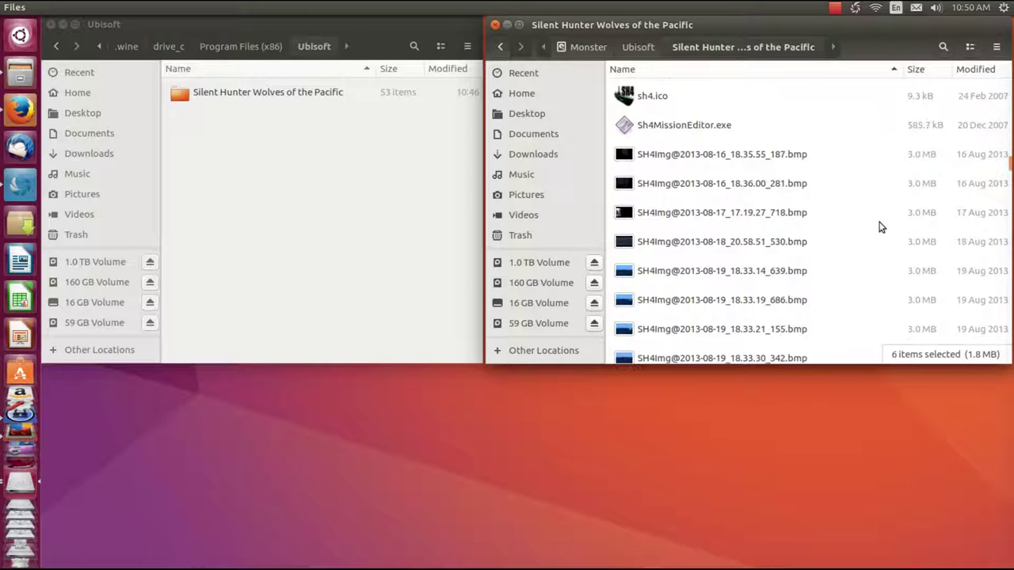
scroll(881, 227, down, 15)
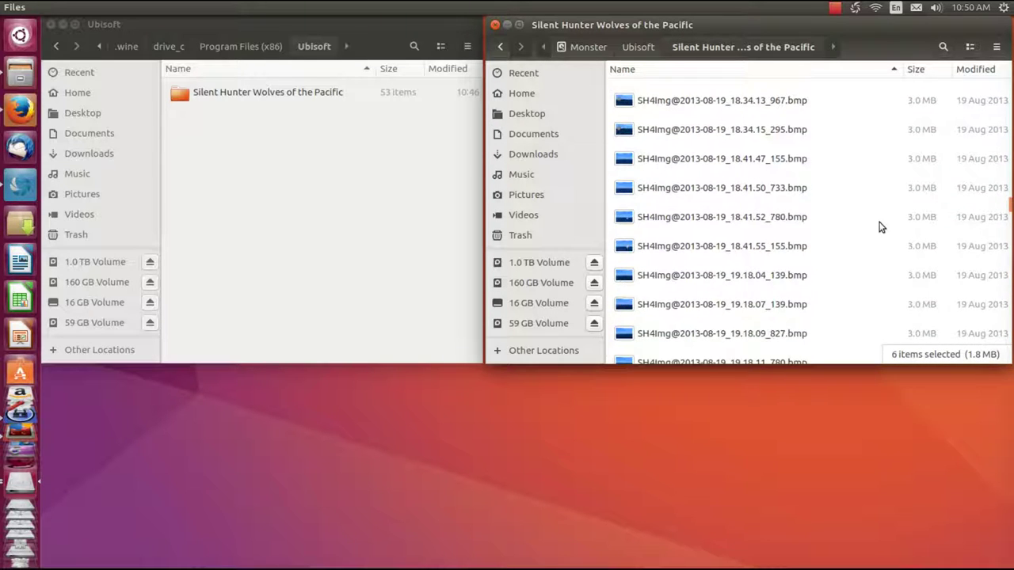
scroll(701, 187, down, 15)
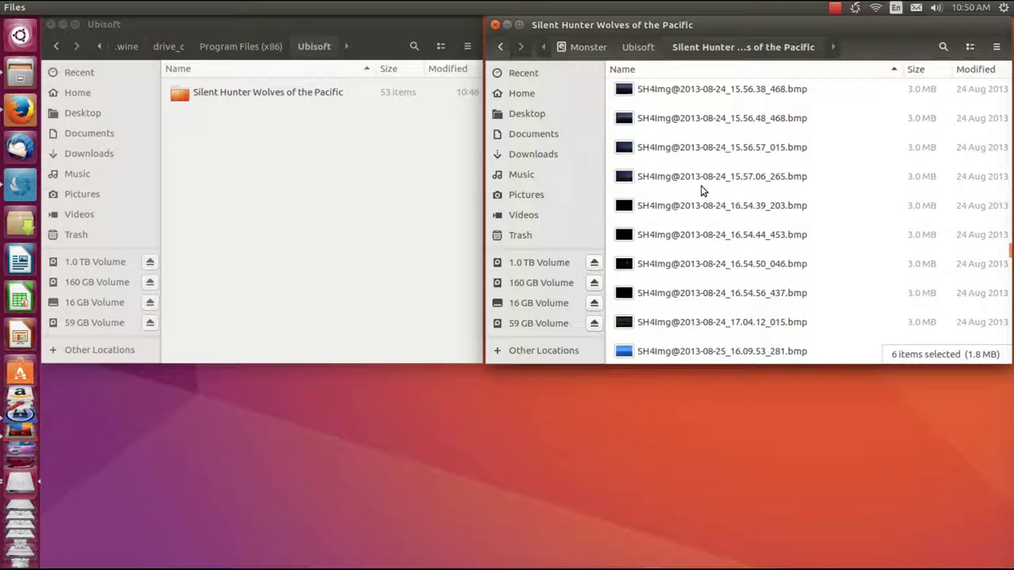
scroll(701, 190, down, 15)
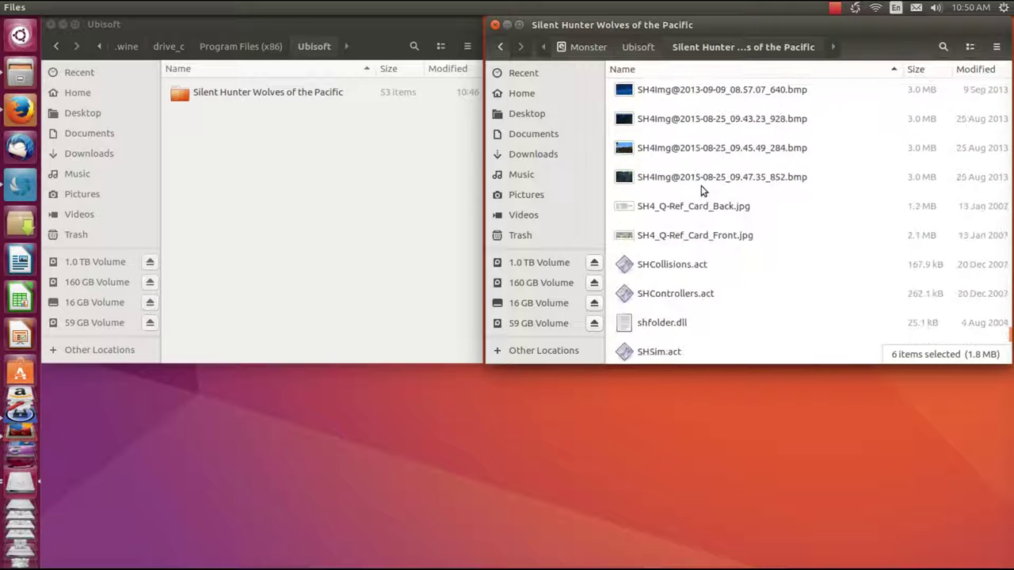
scroll(701, 190, up, 5)
scroll(847, 267, down, 1)
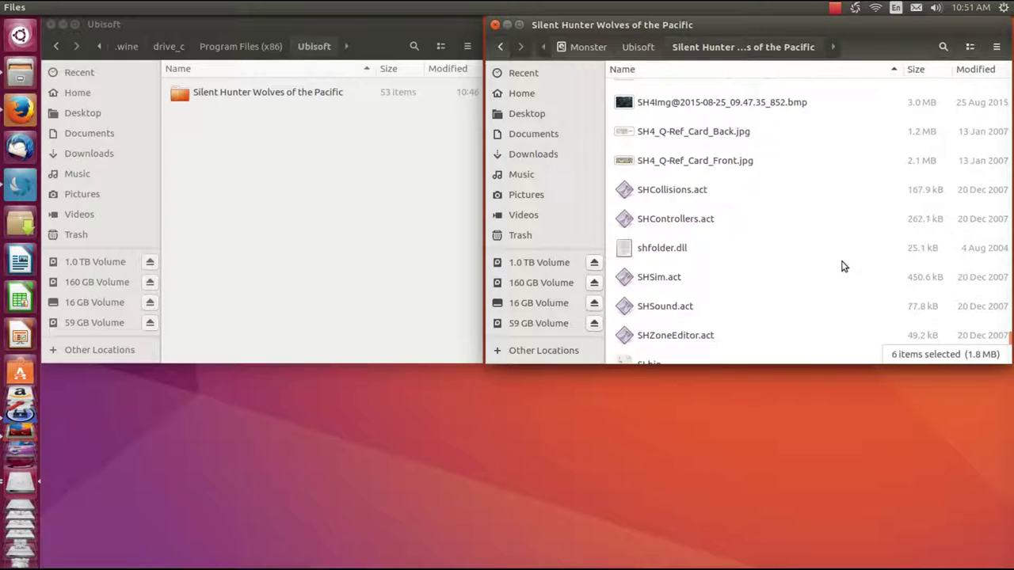
scroll(843, 267, down, 10)
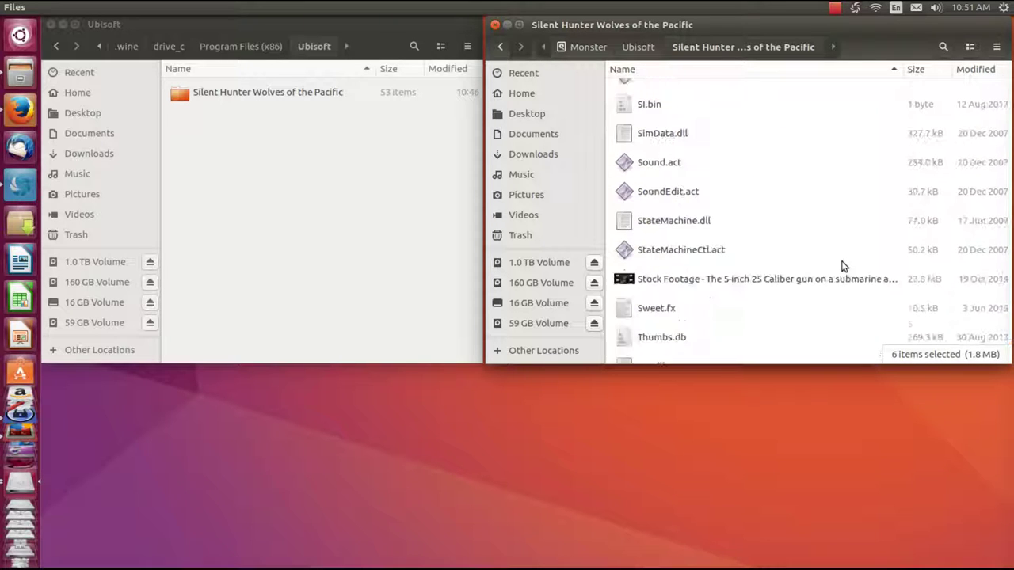
scroll(844, 267, down, 1)
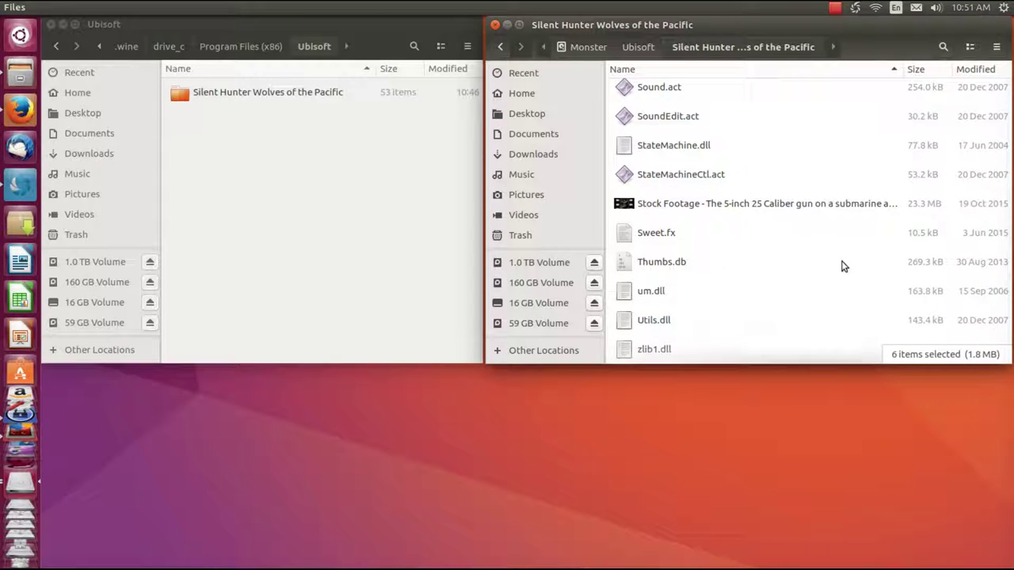
scroll(843, 267, up, 12)
scroll(843, 267, up, 15)
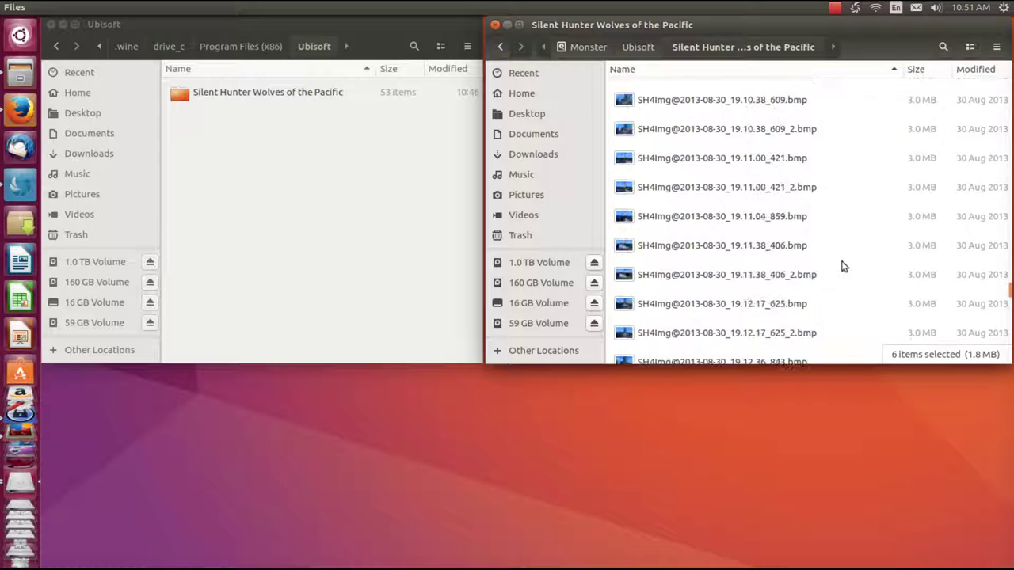
scroll(843, 267, up, 15)
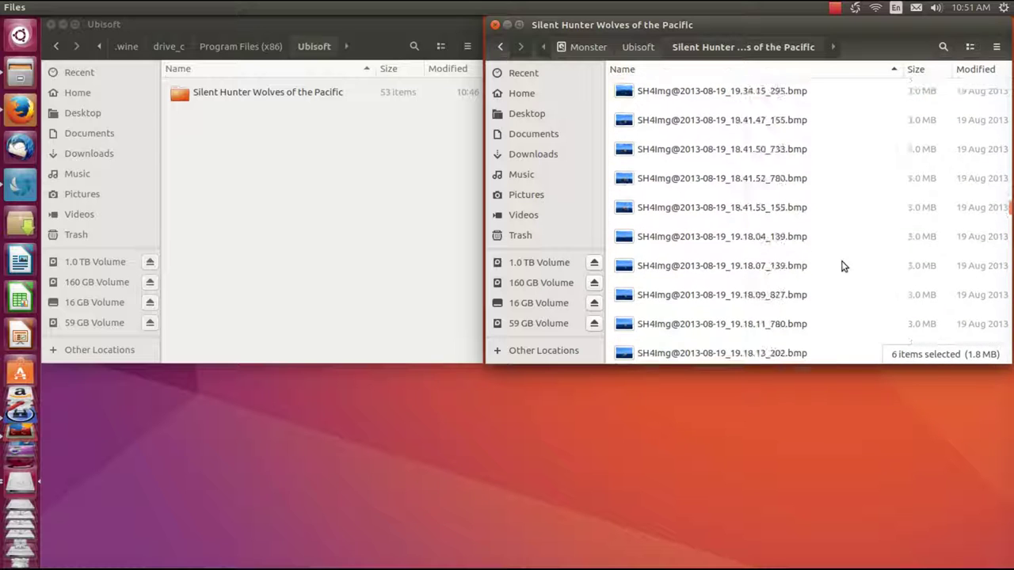
scroll(843, 267, up, 15)
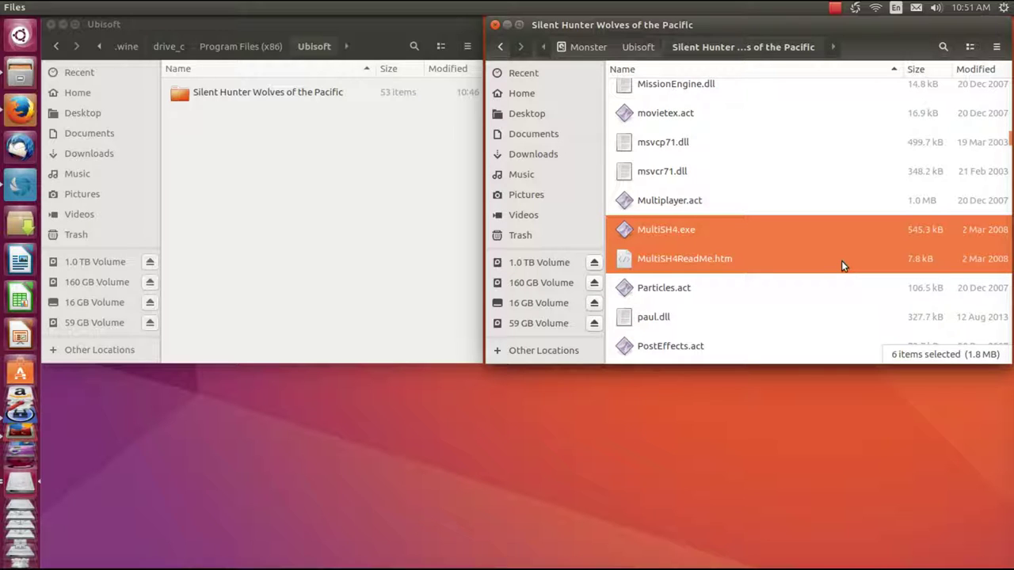
- Copy the selected mod tool files into the Silent Hunter Wolves of the Pacific folder inside the Wine Ubisoft directory
scroll(842, 264, up, 6)
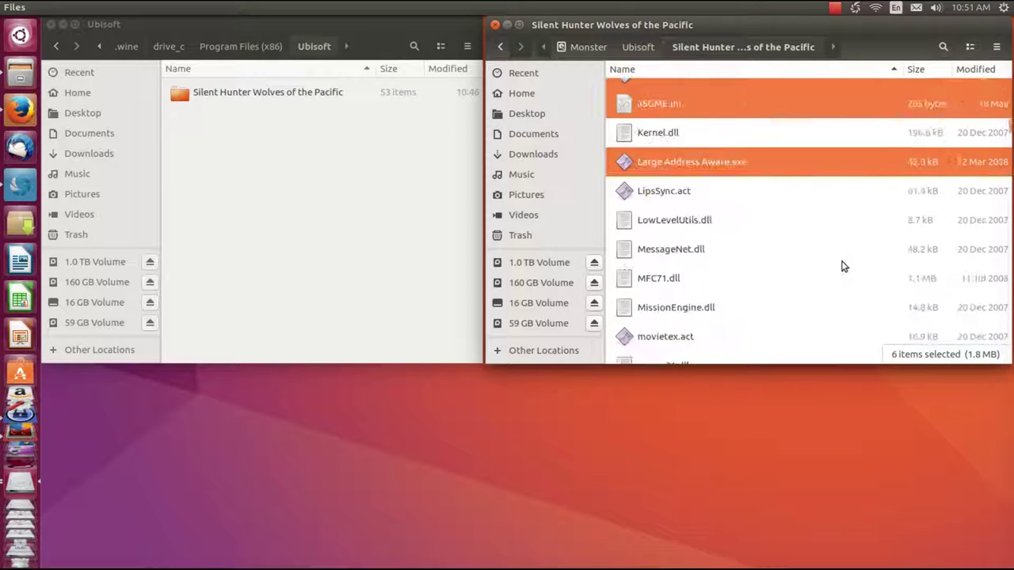
scroll(844, 266, up, 3)
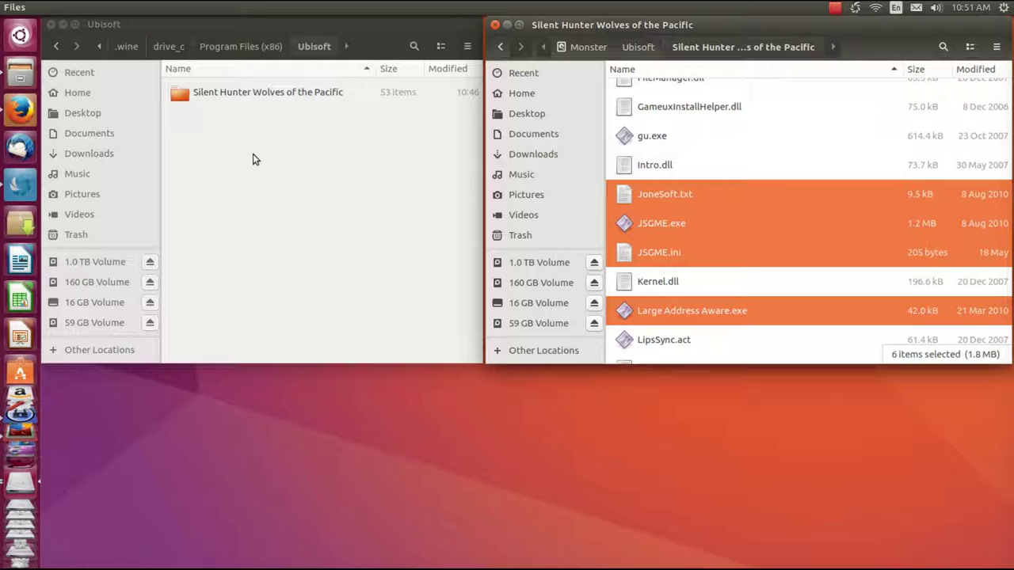
drag(627, 197, 185, 94)
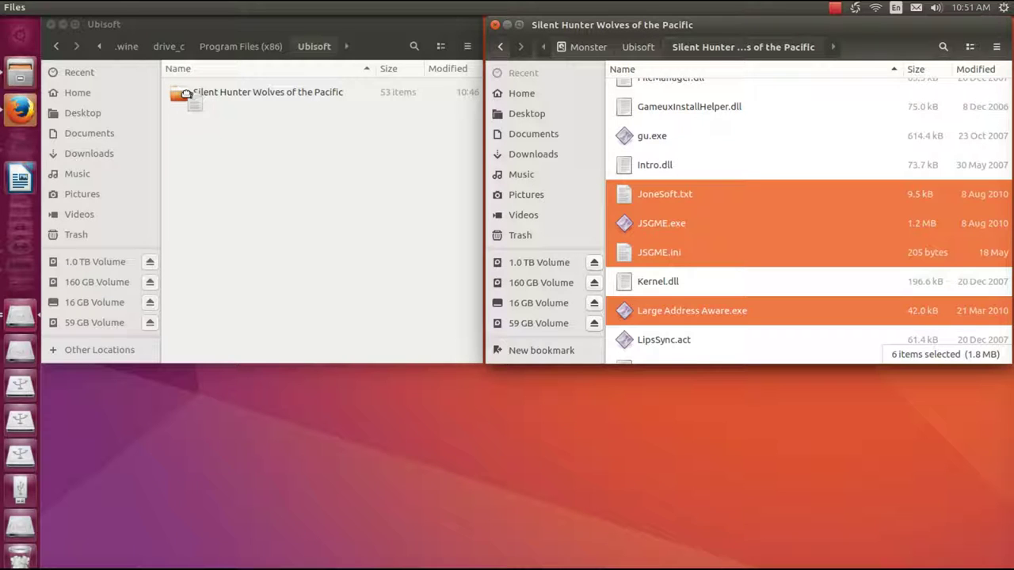
drag(185, 95, 185, 94)
drag(185, 94, 185, 94)
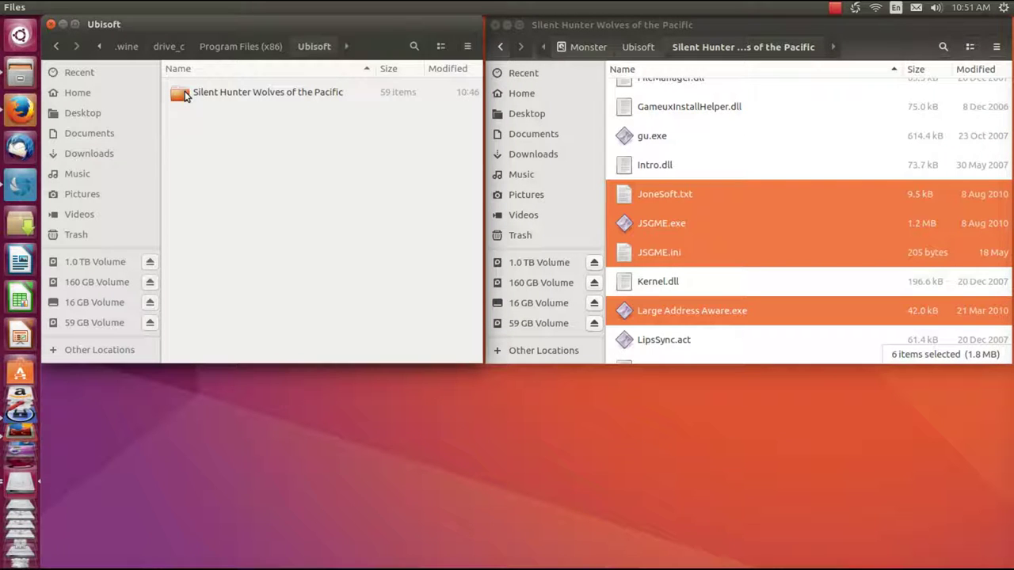
- Open the Wine installation's Silent Hunter Wolves of the Pacific folder and check its file list for the copied mod tools
double_click(185, 95)
click(185, 92)
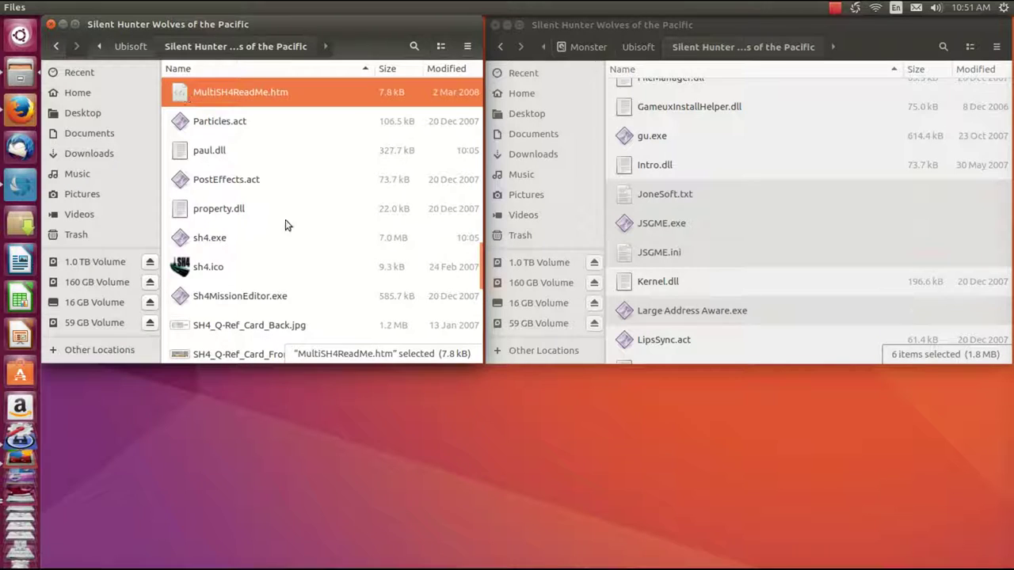
scroll(308, 235, down, 2)
scroll(309, 235, down, 2)
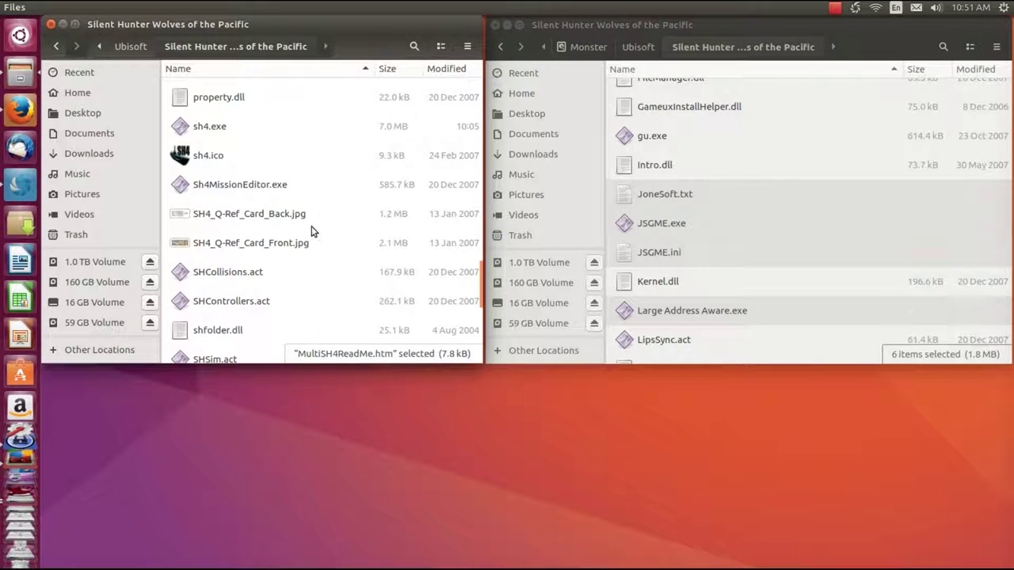
scroll(328, 213, down, 7)
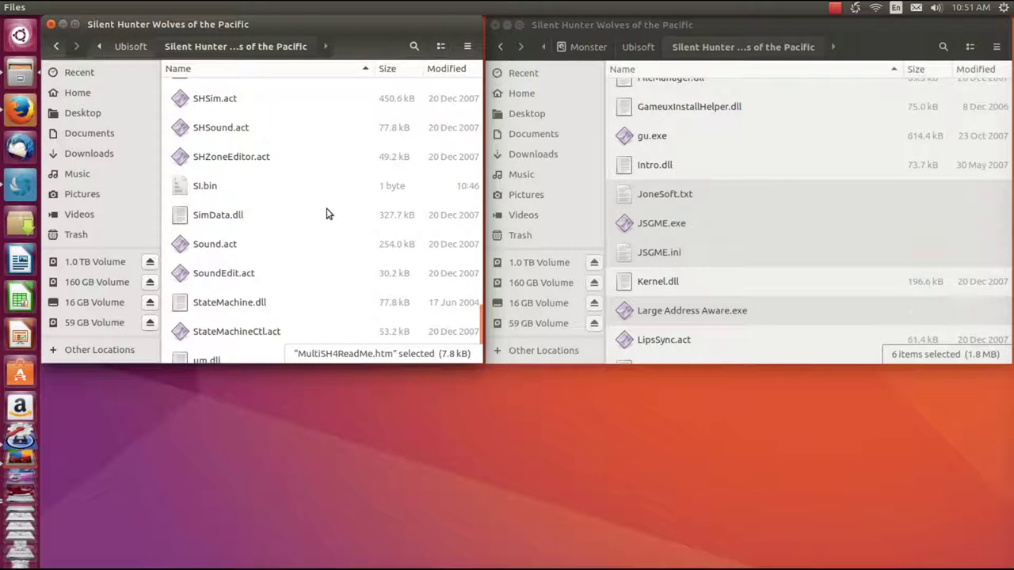
scroll(328, 213, up, 10)
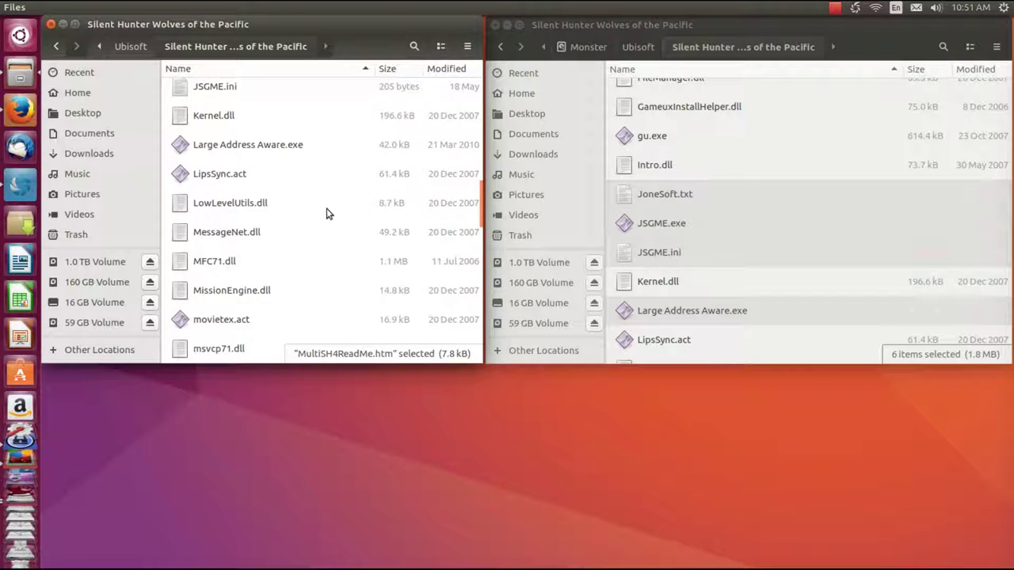
scroll(327, 213, up, 5)
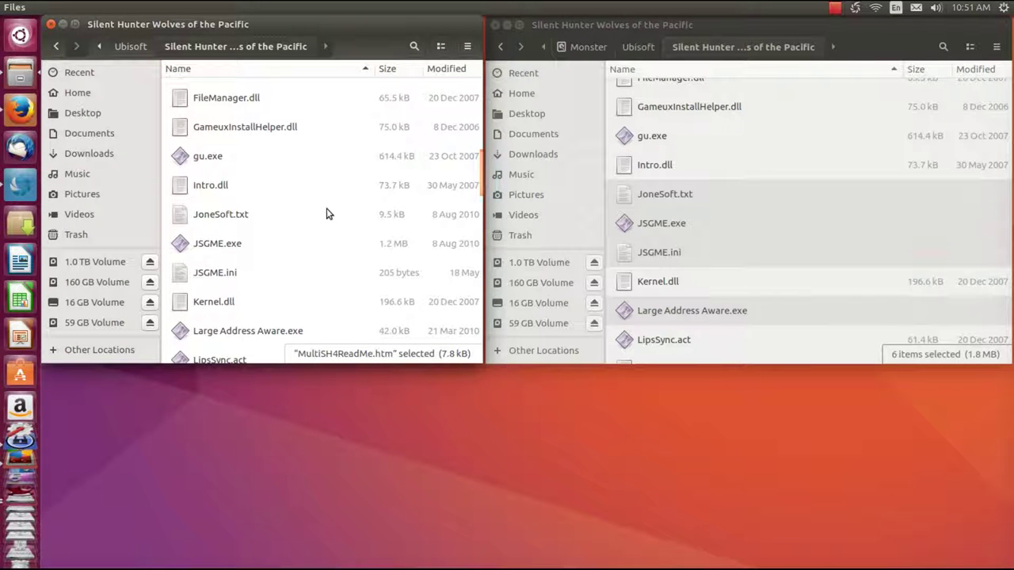
scroll(328, 213, down, 3)
scroll(329, 214, down, 8)
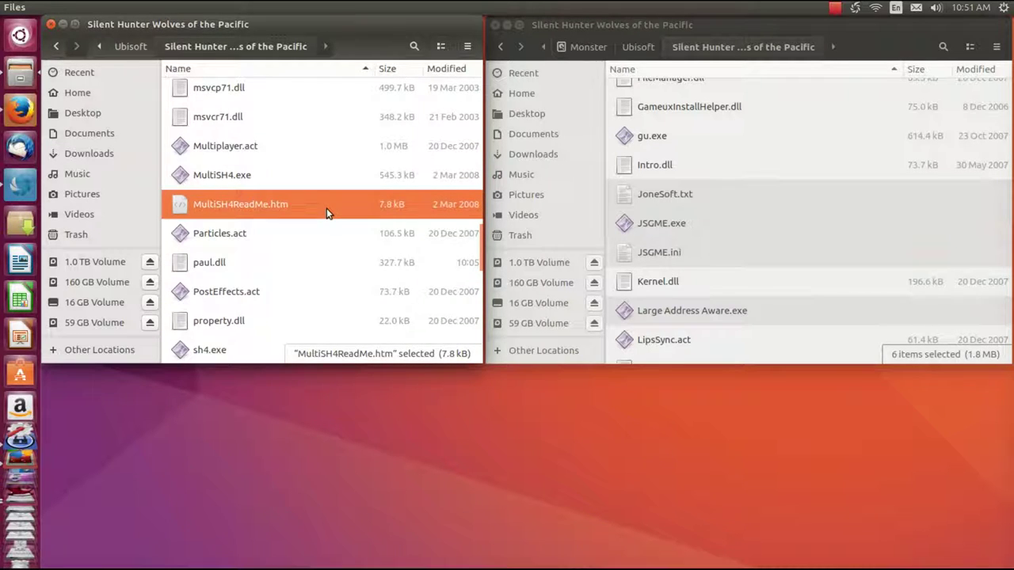
scroll(326, 208, down, 6)
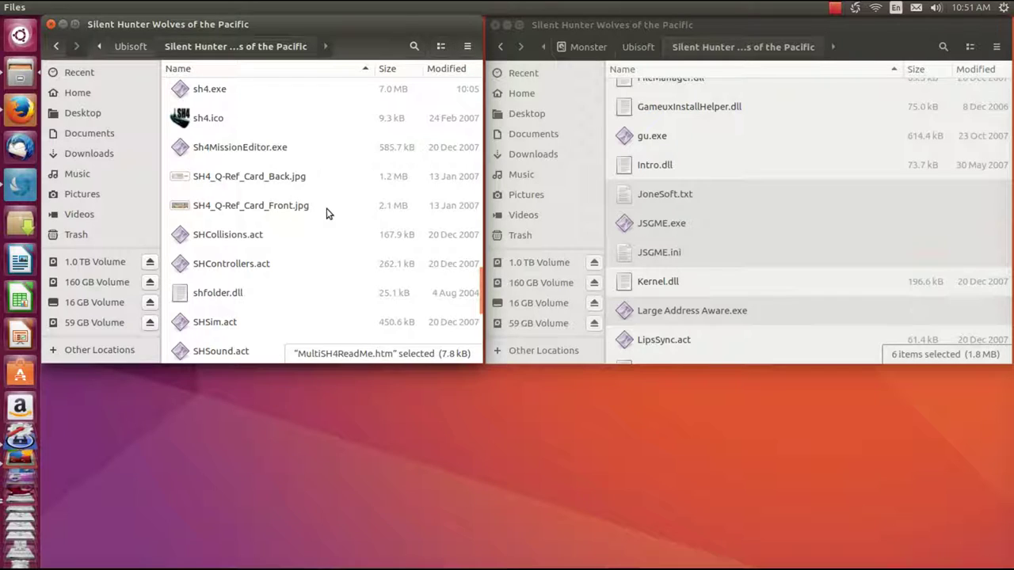
scroll(328, 213, down, 3)
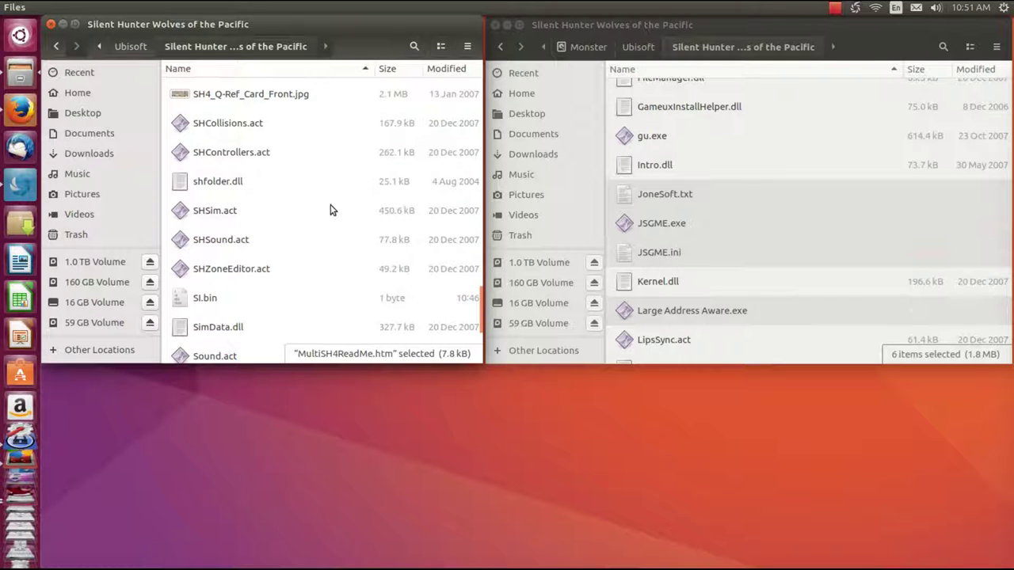
- Close the Monster volume's folder window and create a folder named SH4Pristeen in the Wine Ubisoft directory
click(495, 25)
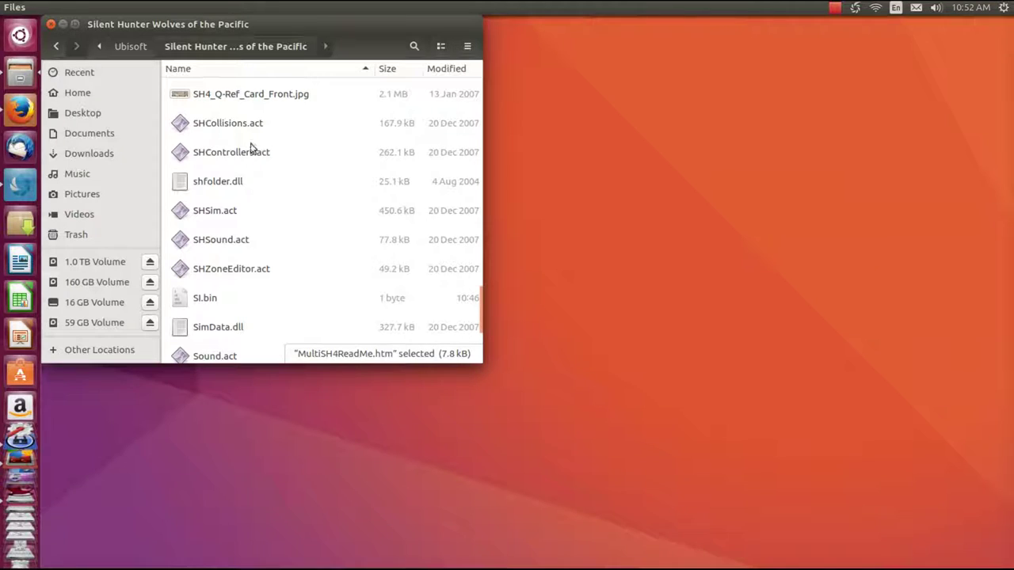
click(131, 47)
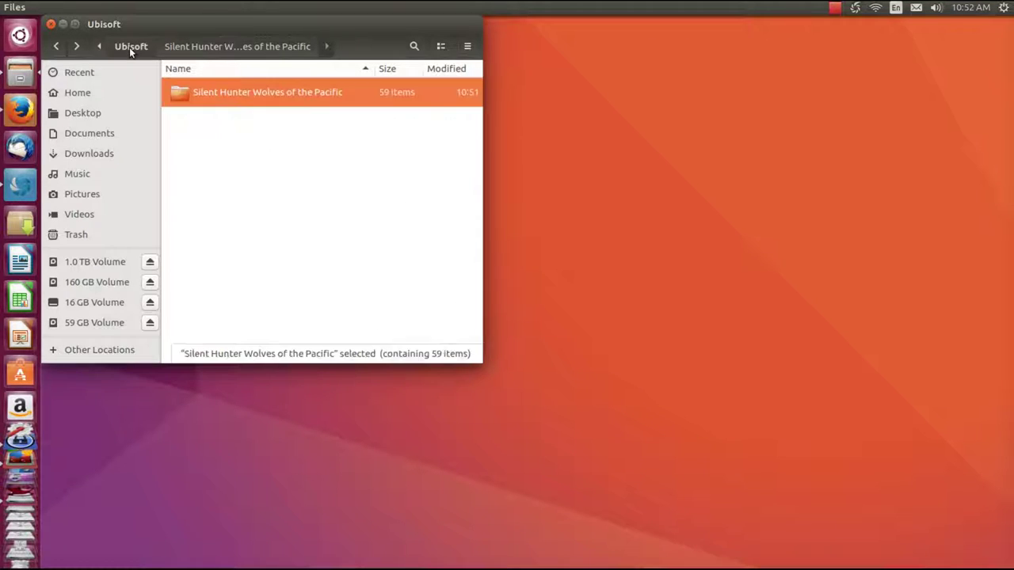
right_click(276, 158)
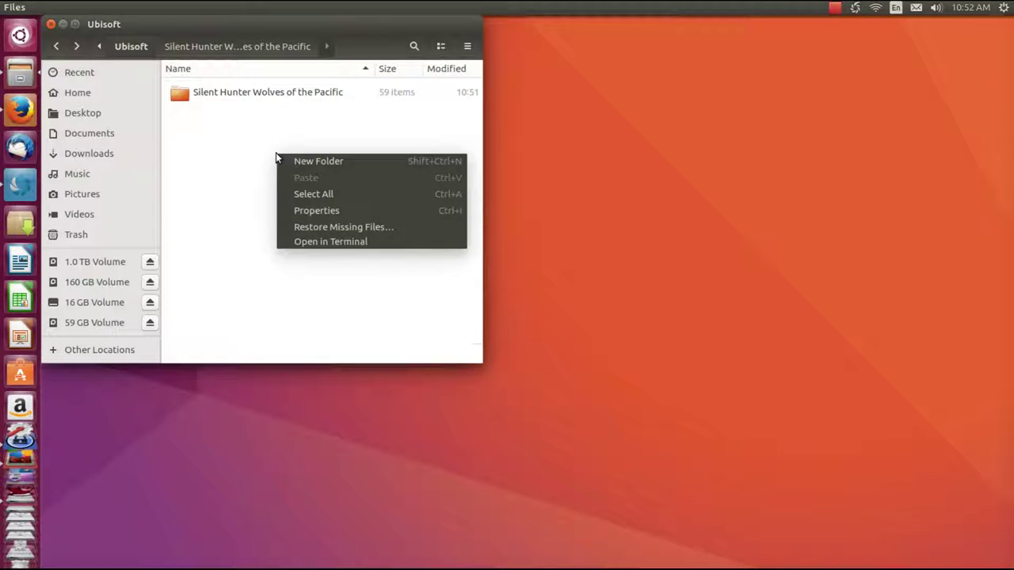
click(298, 161)
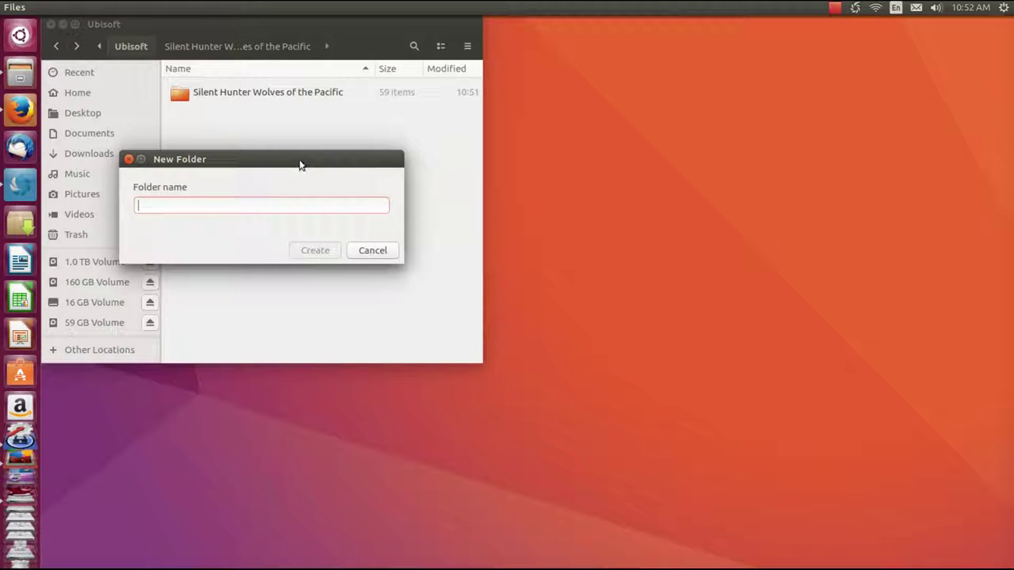
text(sh4 pRI)
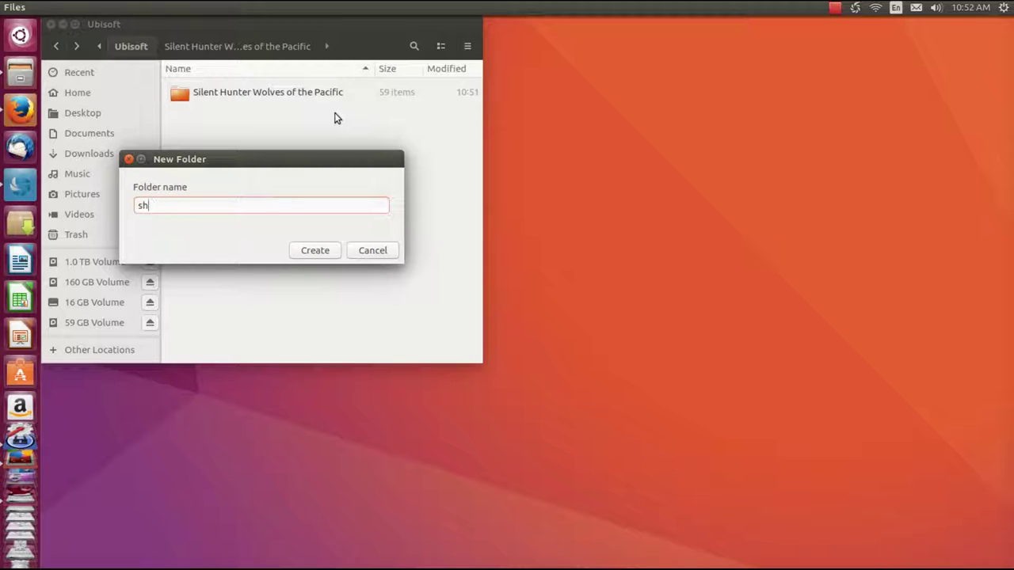
key(BackSpace)
key(BackSpace)
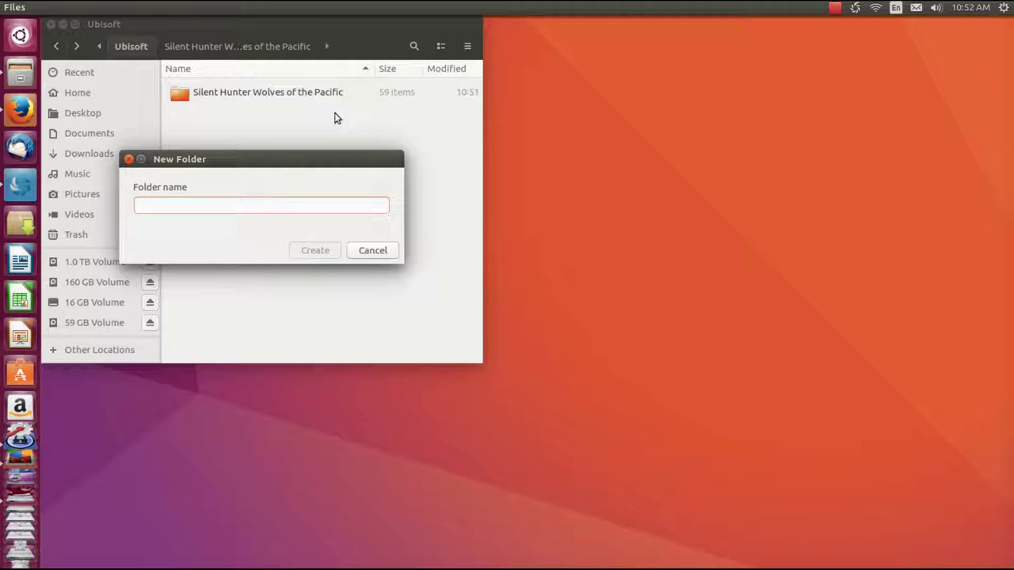
text(SH4)
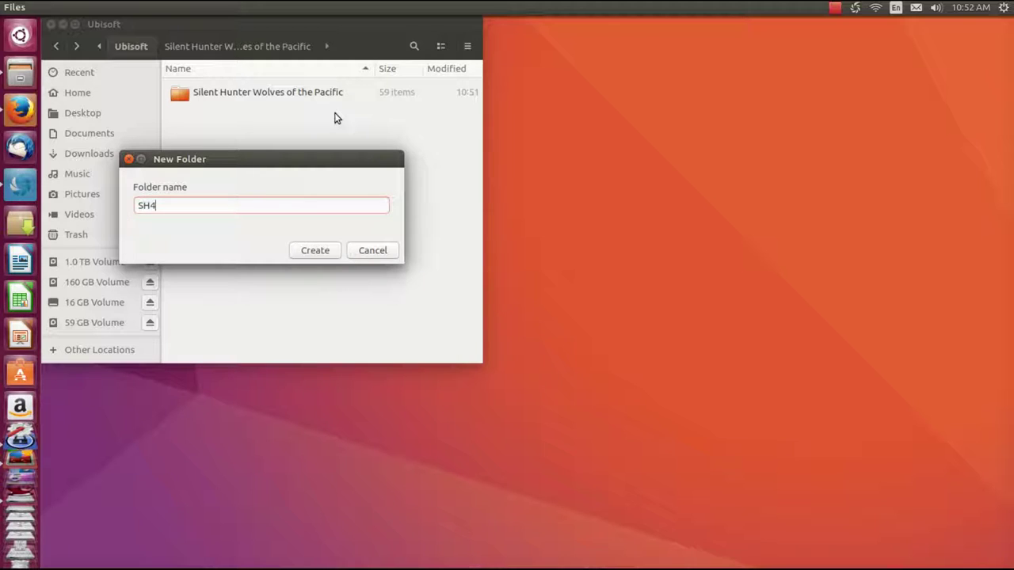
text(Pristeen)
click(313, 252)
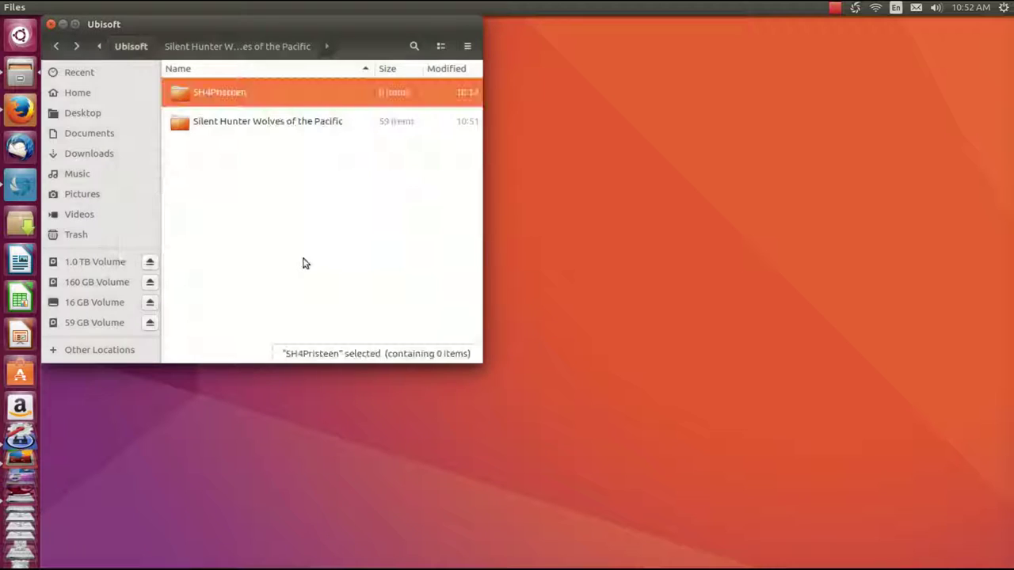
- Copy the entire contents of the Silent Hunter Wolves of the Pacific folder into the SH4Pristeen folder
double_click(182, 124)
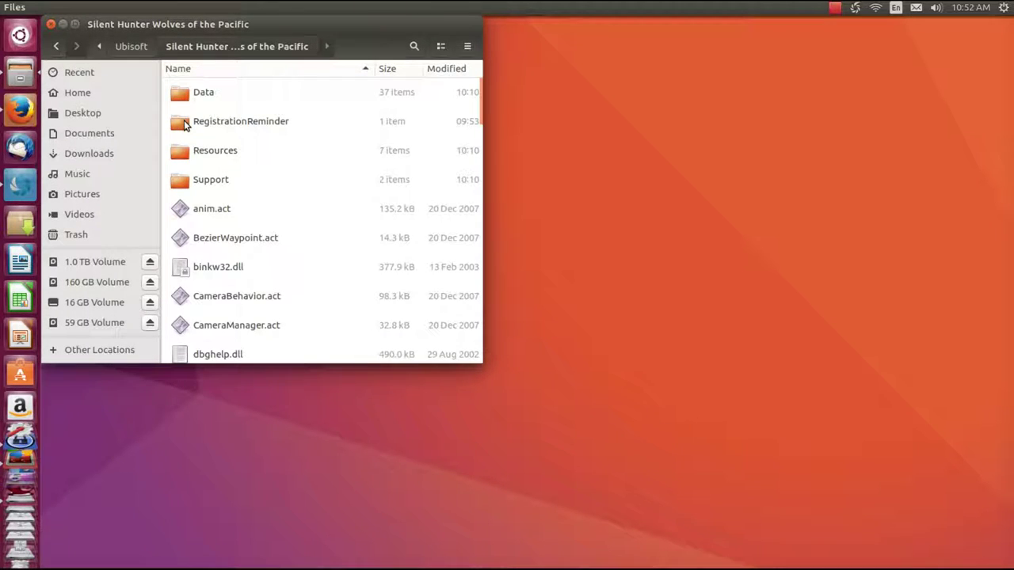
key(ctrl+a)
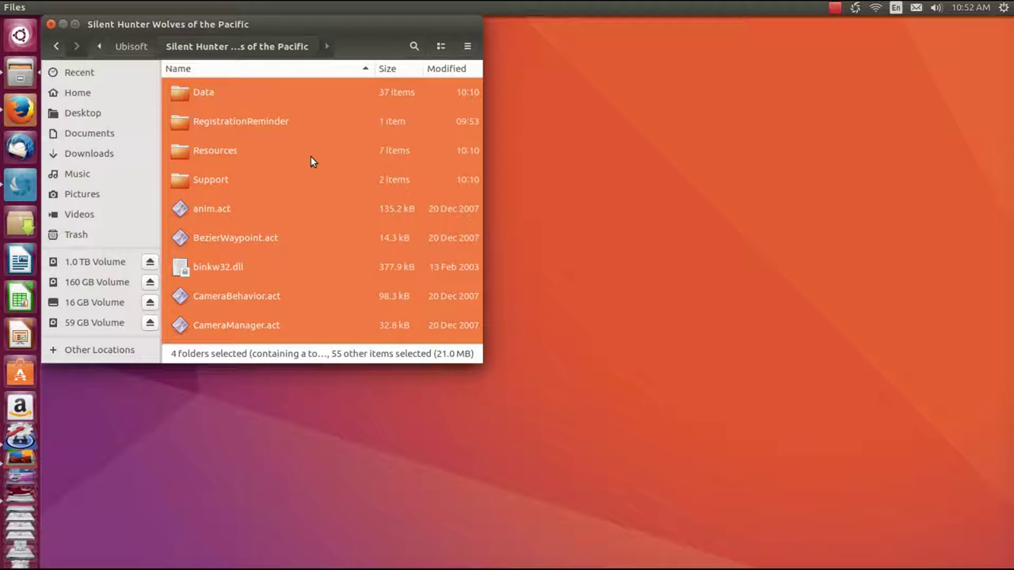
right_click(311, 156)
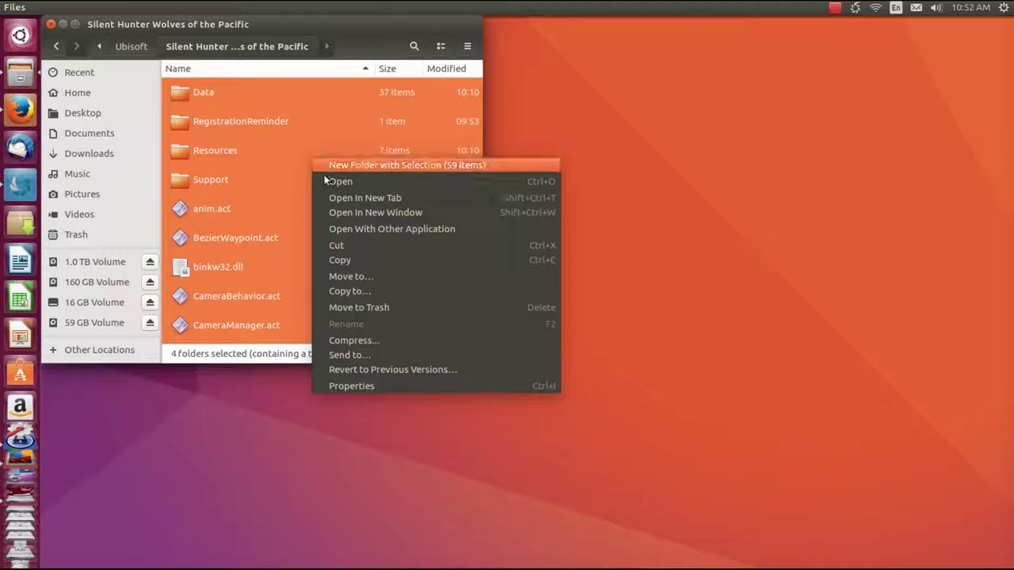
click(332, 262)
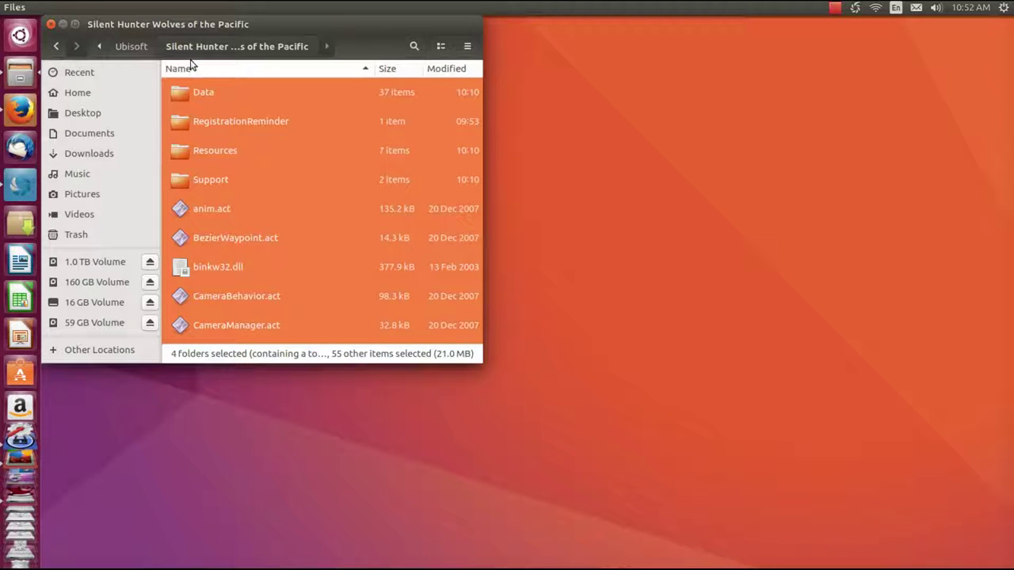
click(126, 45)
double_click(212, 94)
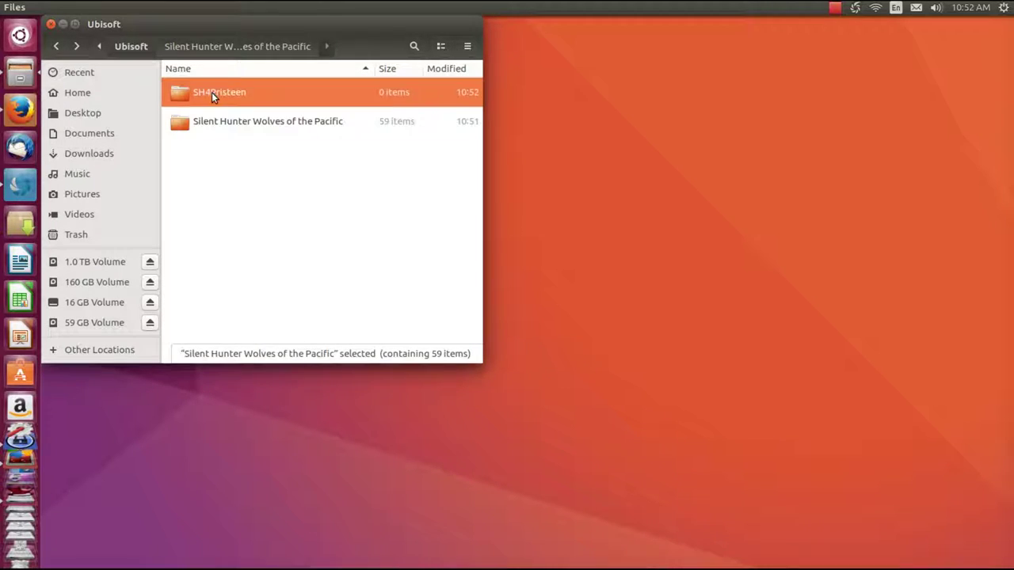
right_click(252, 153)
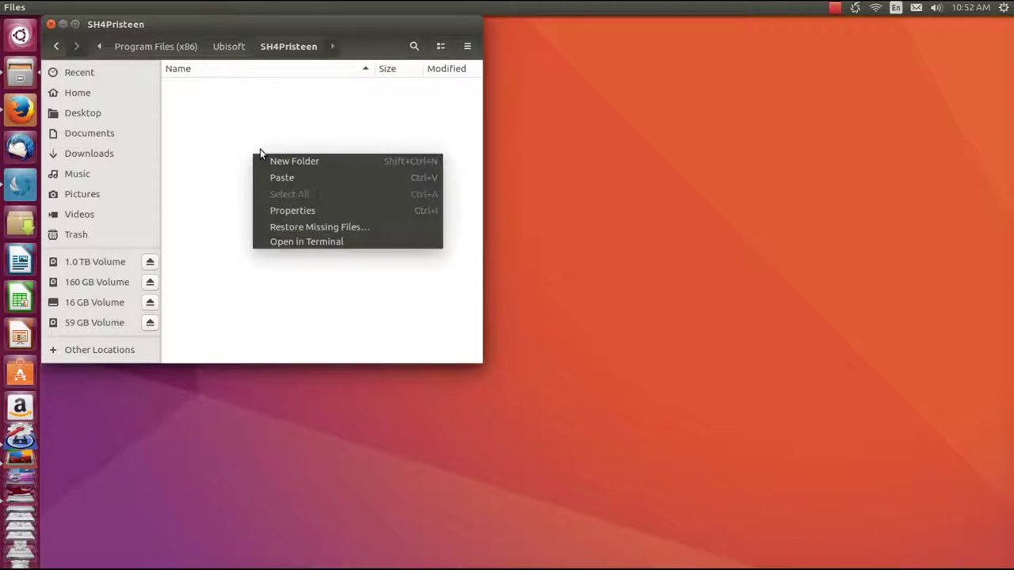
click(289, 179)
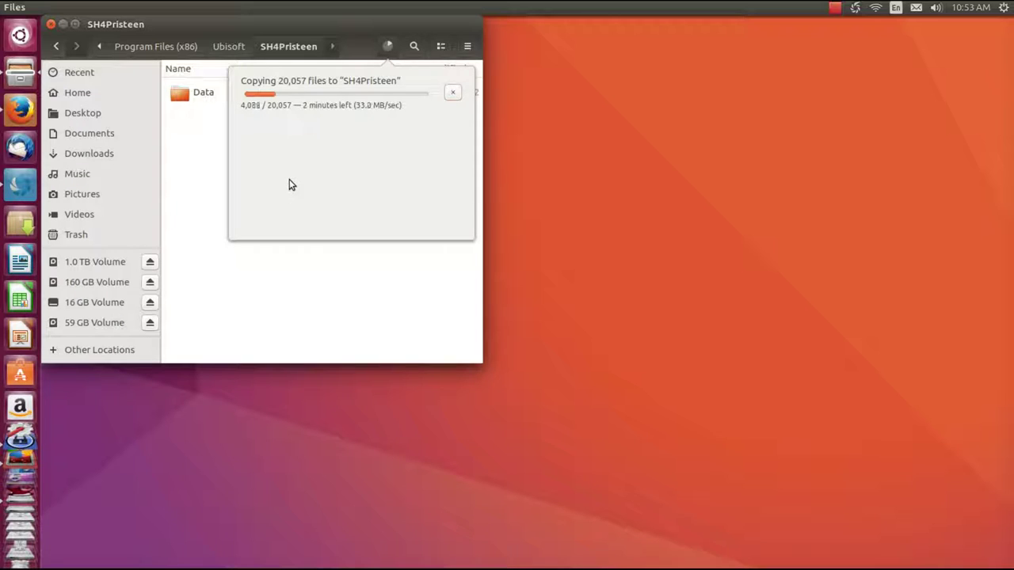
click(834, 8)
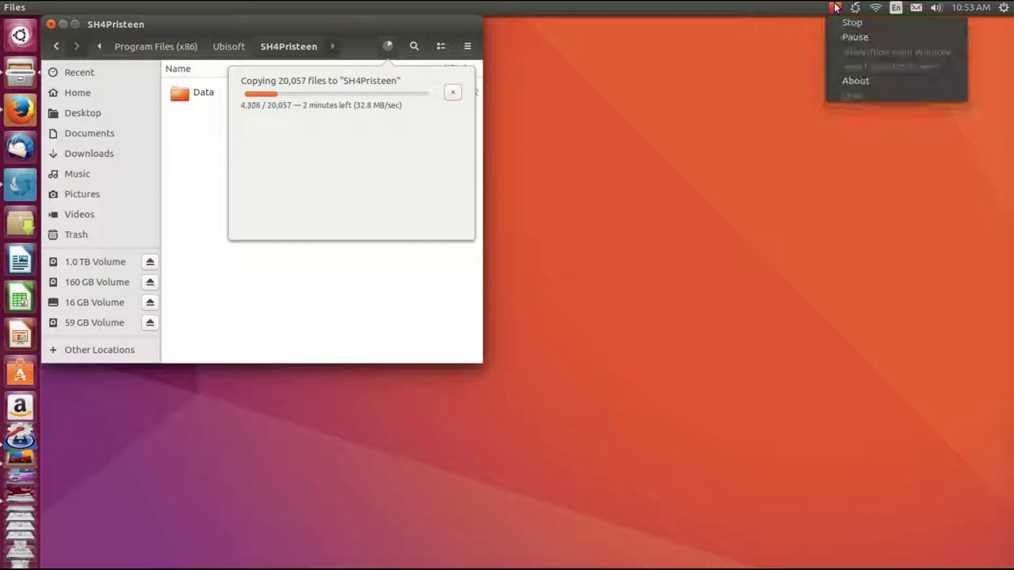
click(848, 38)
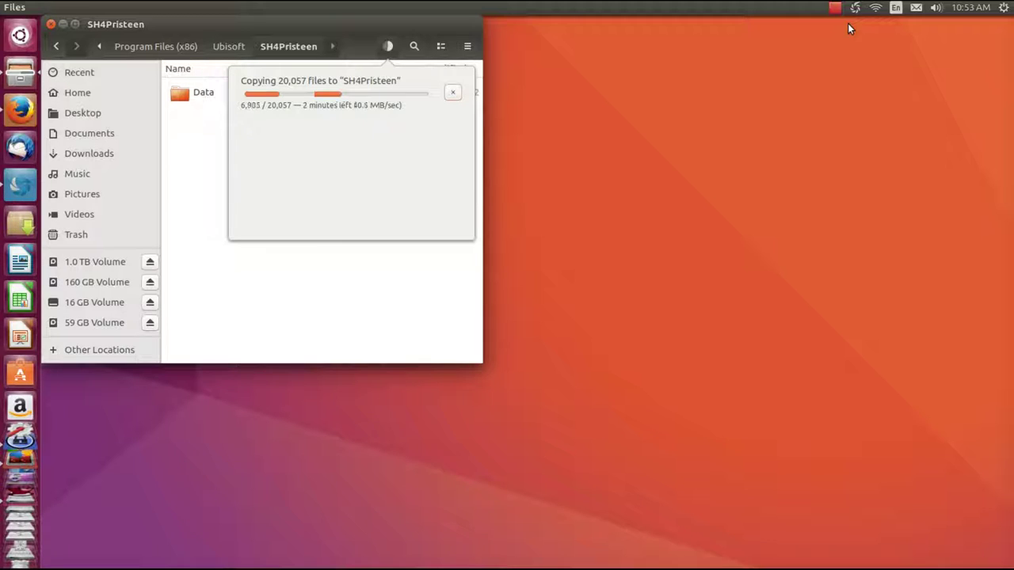
click(836, 8)
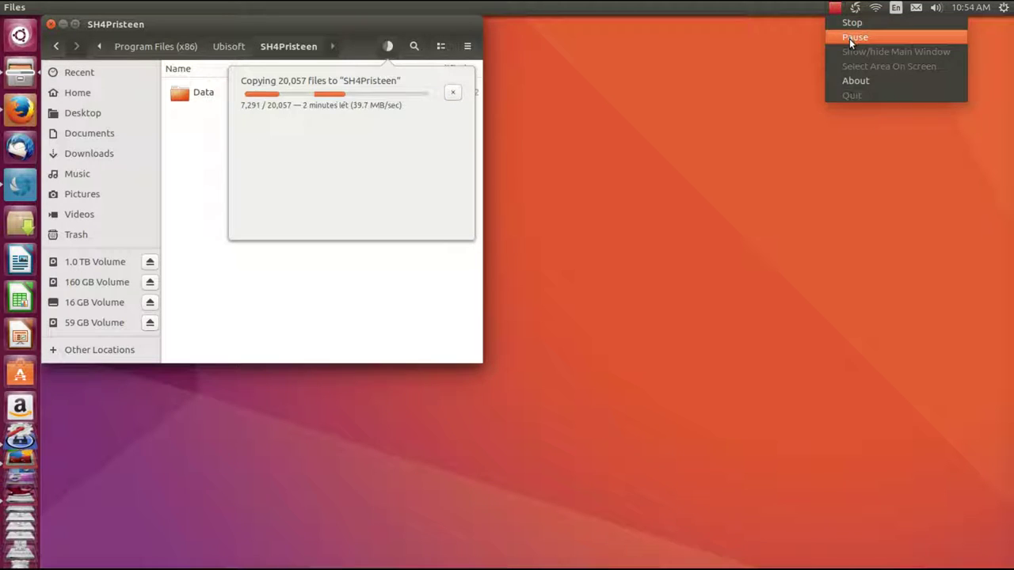
click(849, 38)
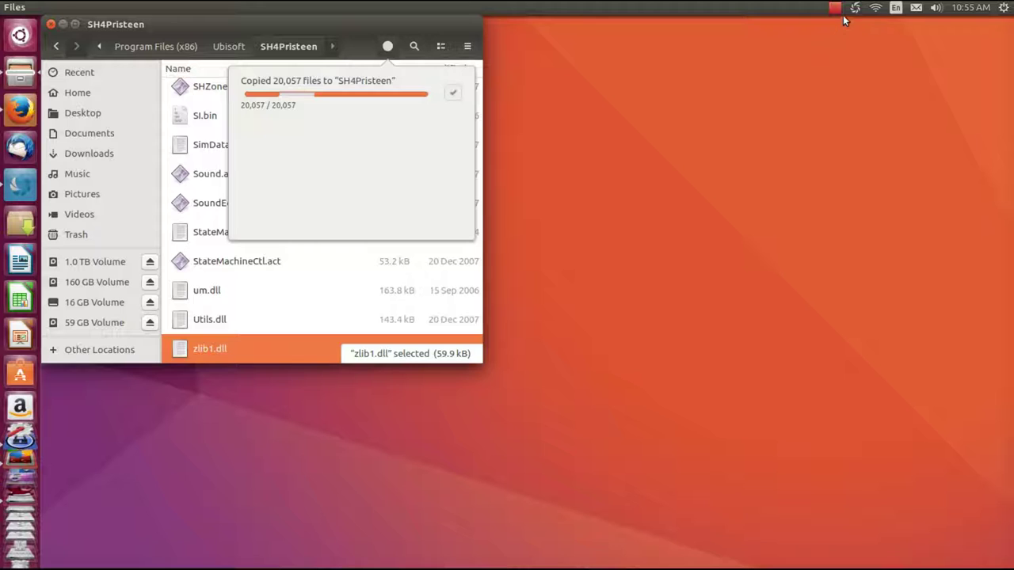
- Dismiss the file copy progress and return to the parent Ubisoft folder
click(387, 46)
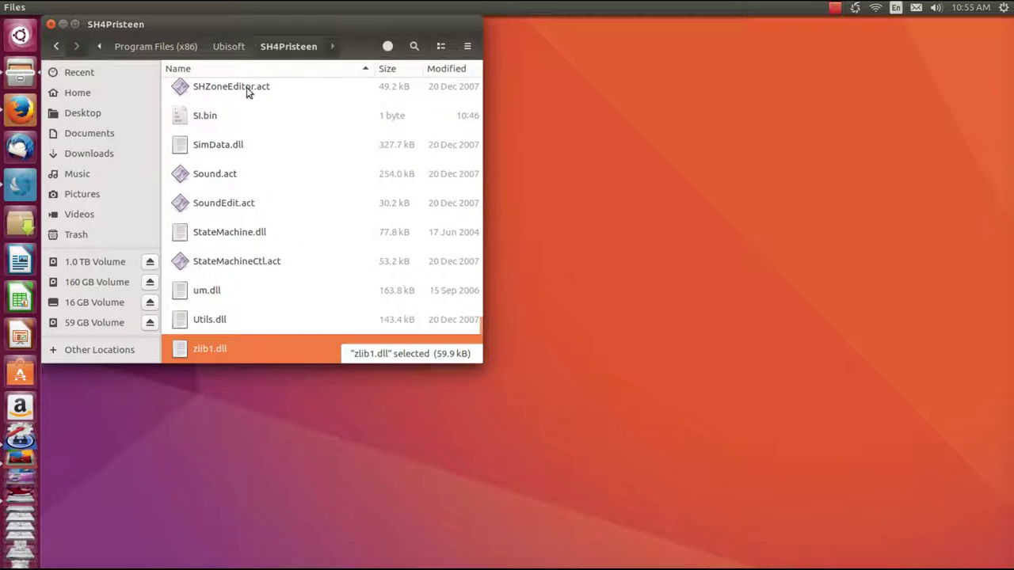
click(230, 46)
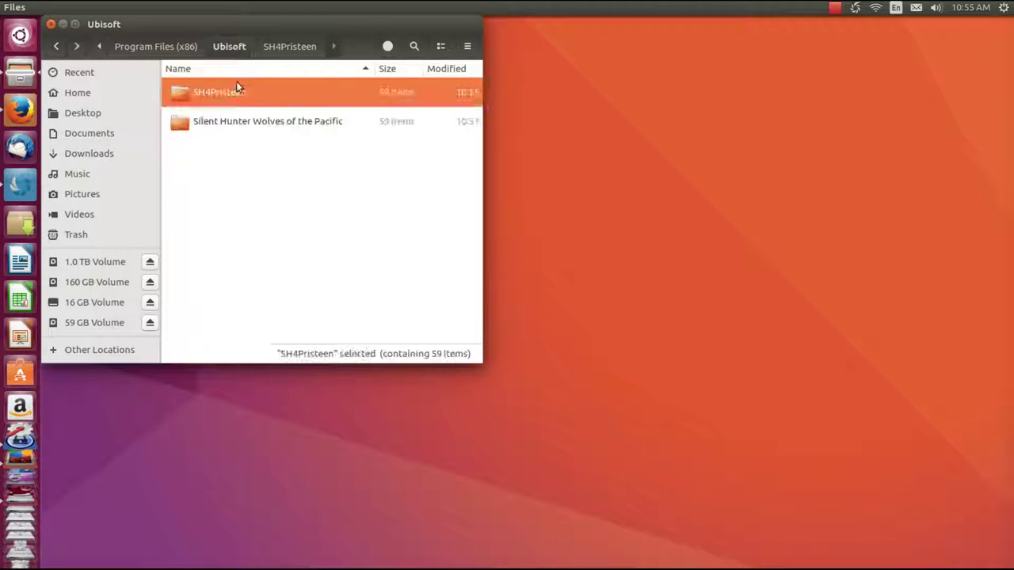
right_click(228, 92)
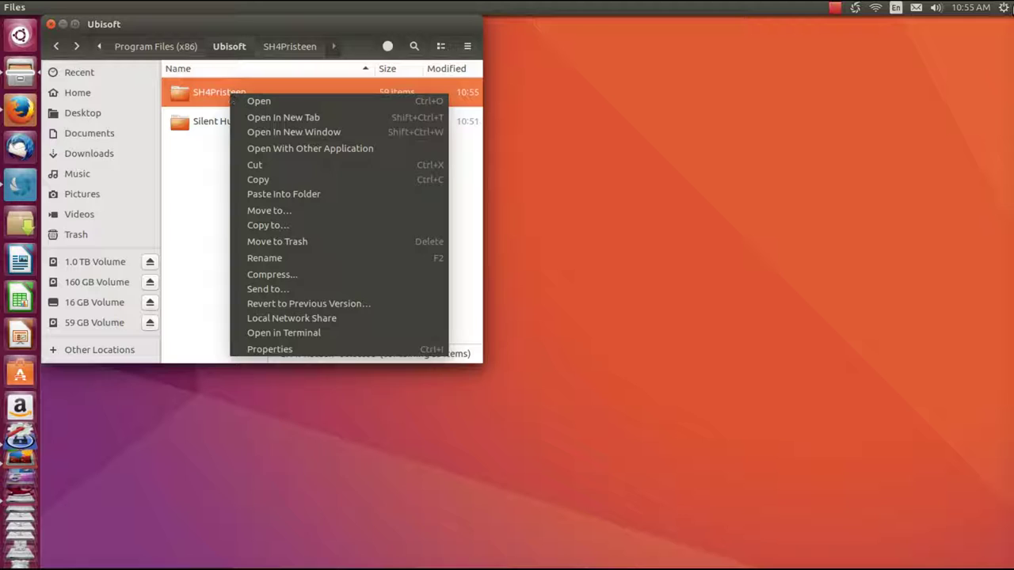
click(833, 9)
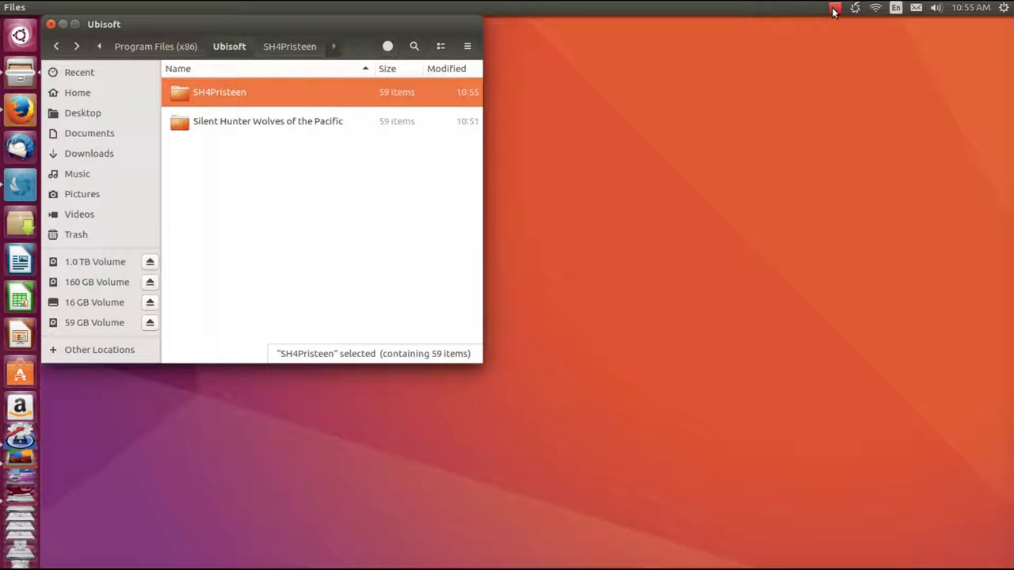
click(833, 10)
click(833, 9)
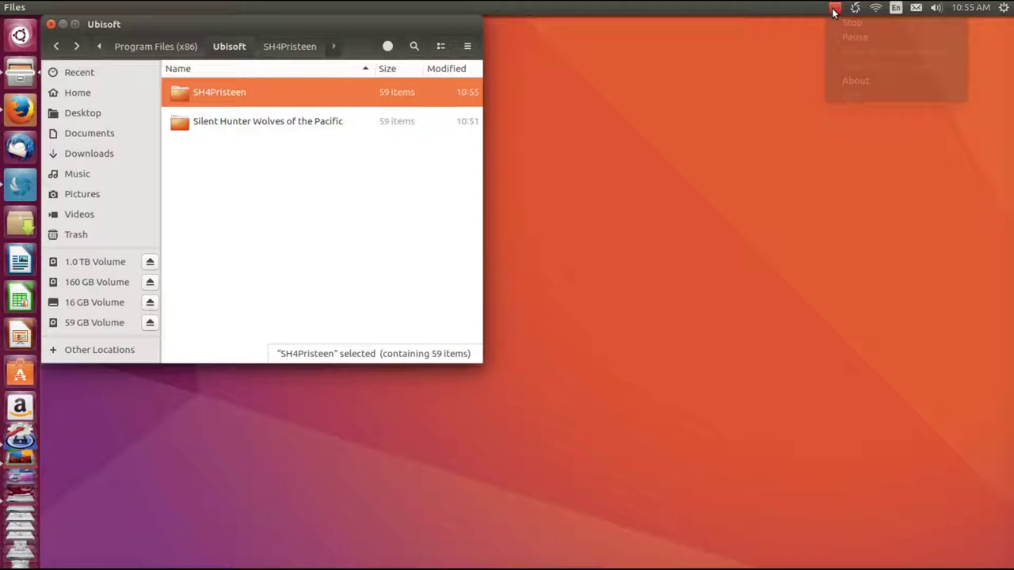
- Set the owner's access permission on the SH4Pristeen folder to Access files
right_click(212, 93)
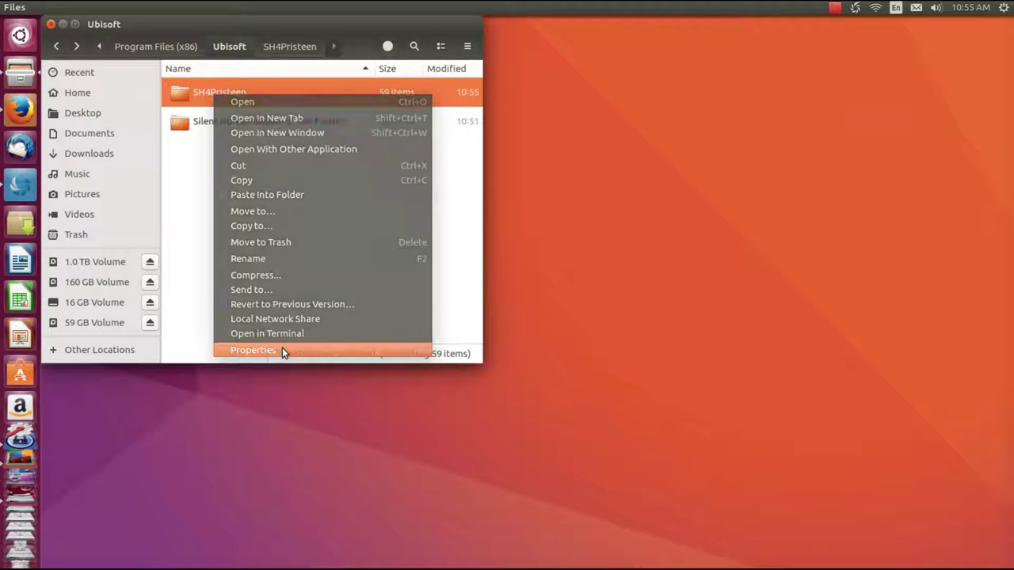
click(282, 350)
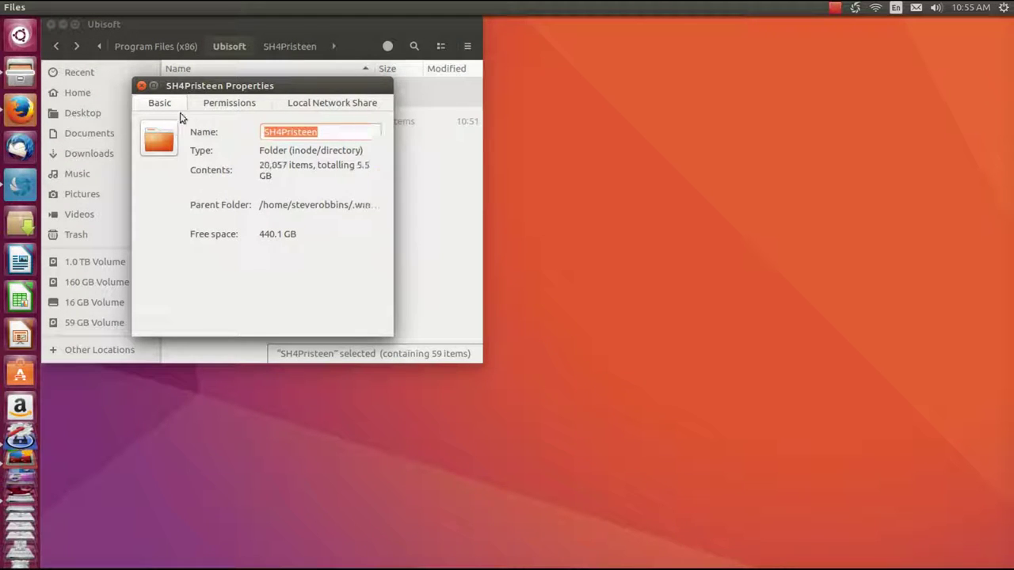
click(215, 104)
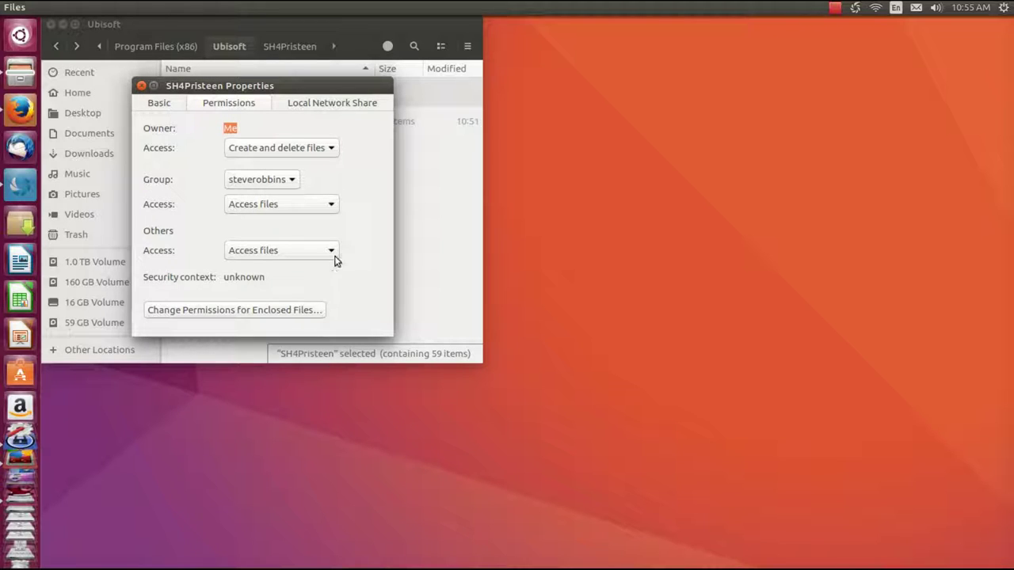
click(331, 150)
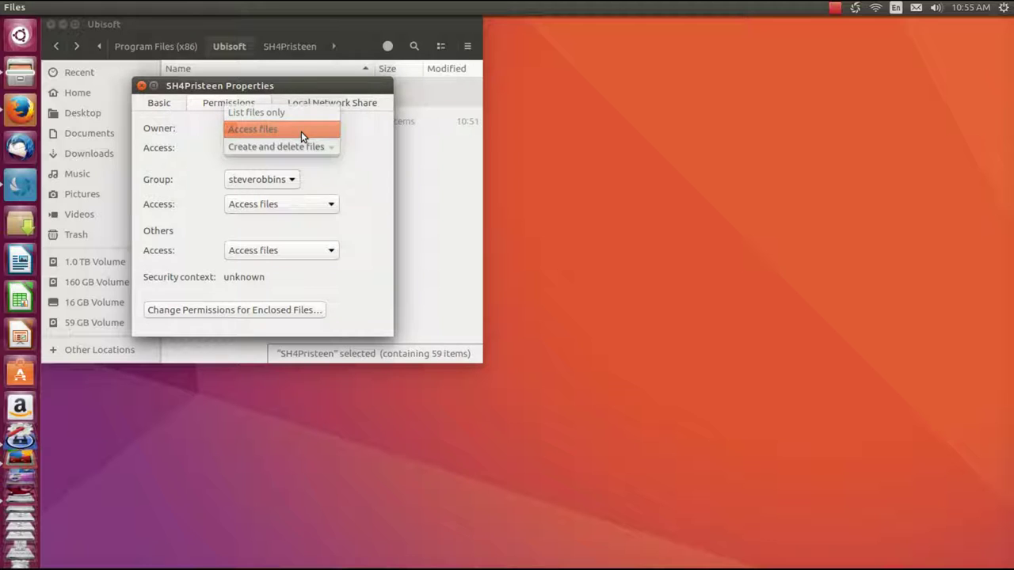
click(301, 132)
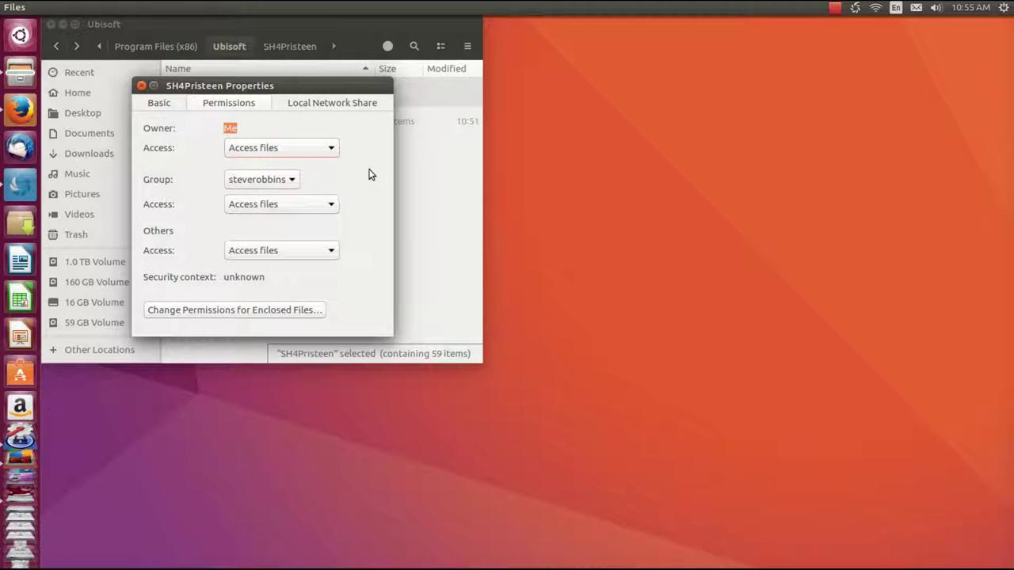
- Change the owner's permissions for everything enclosed in SH4Pristeen to Read-only for files and Access files for folders
click(239, 309)
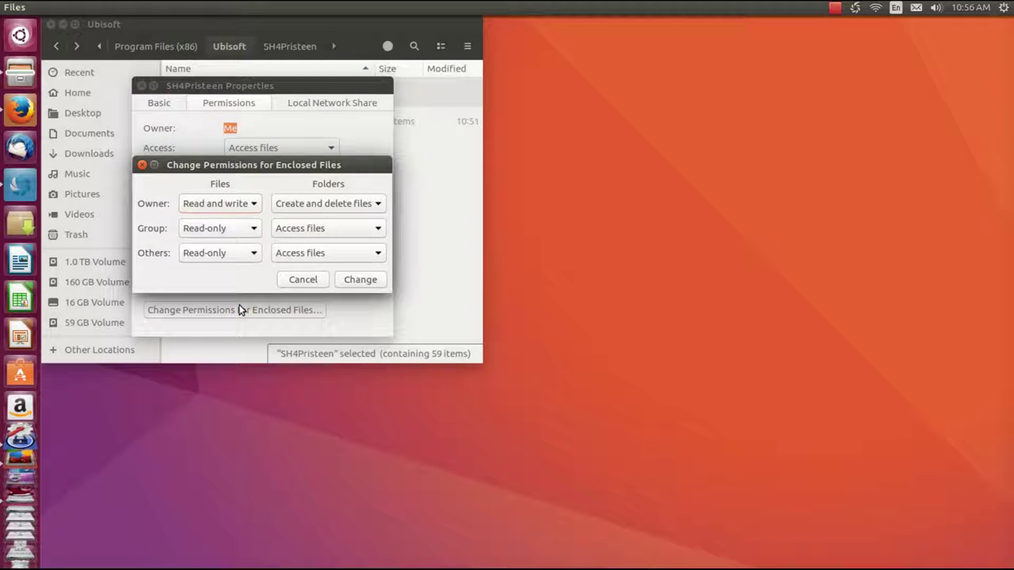
click(255, 203)
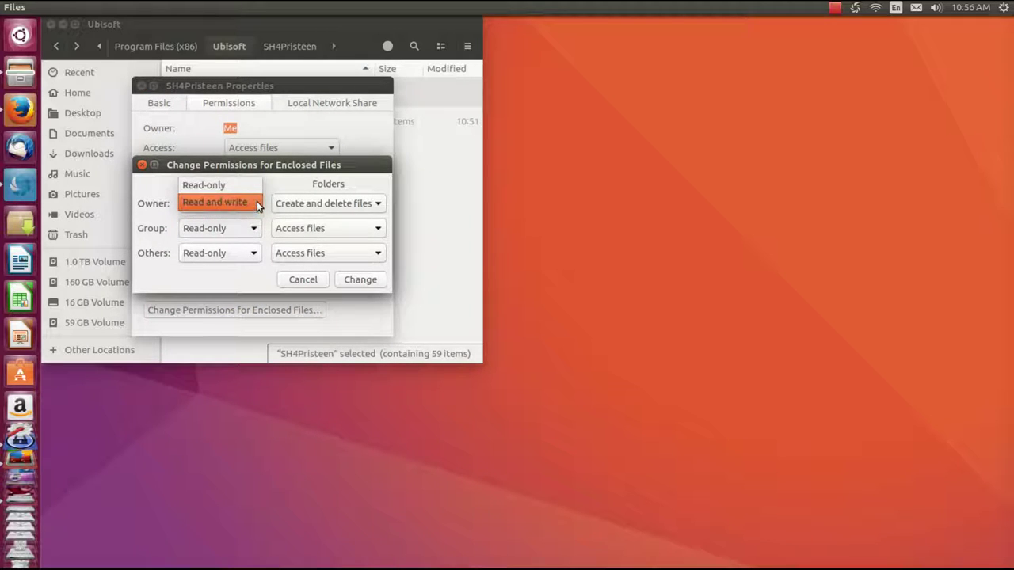
click(239, 183)
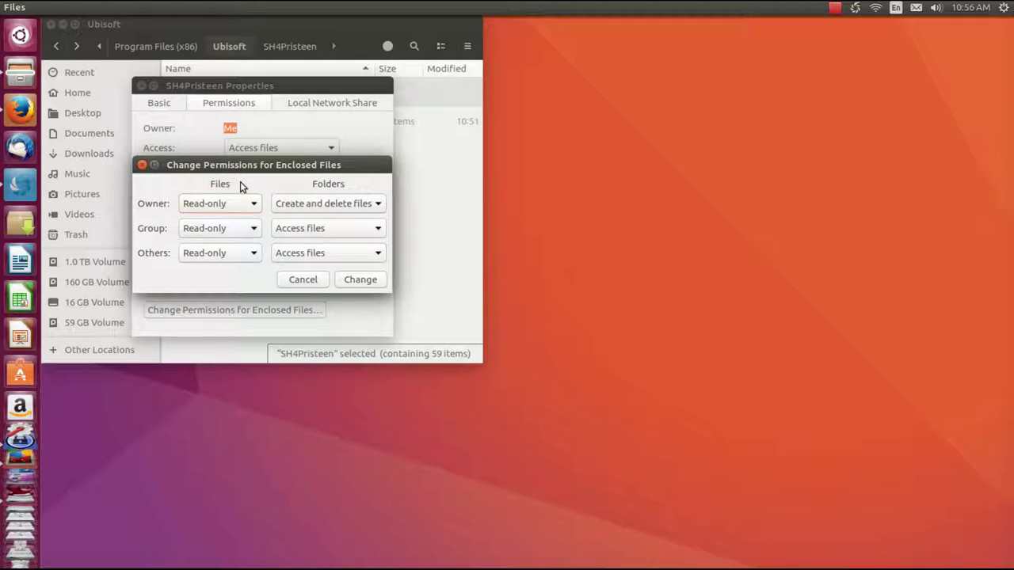
click(378, 205)
click(345, 189)
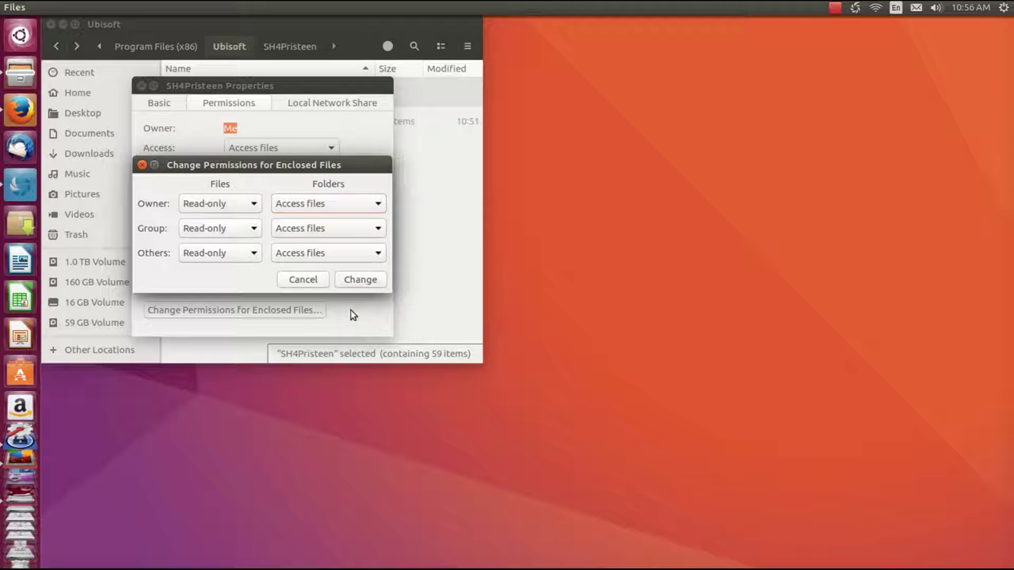
click(355, 281)
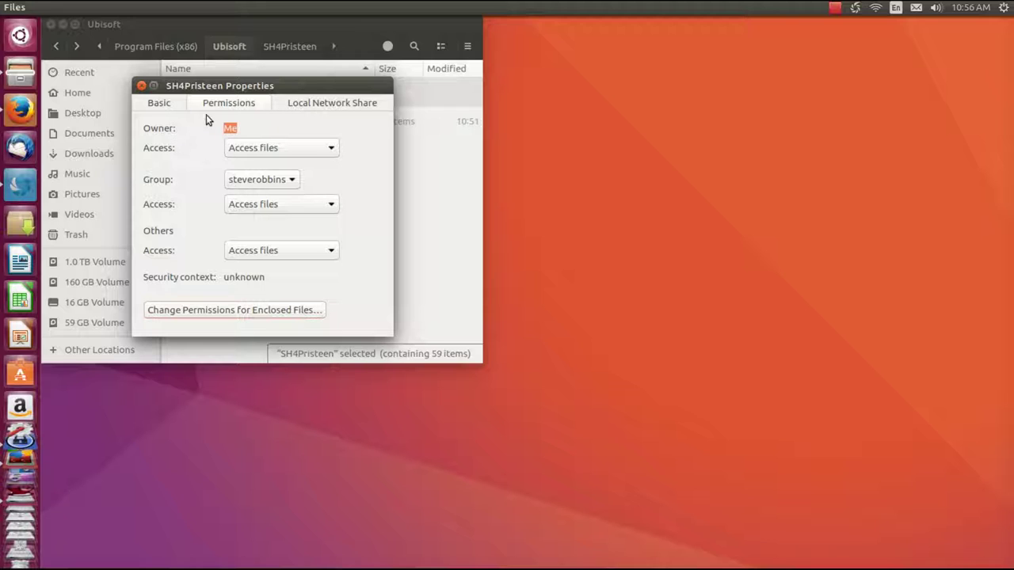
- Review SH4Pristeen's network sharing, basic and permission properties, moving the properties window clear of the folder list, and close it
click(303, 103)
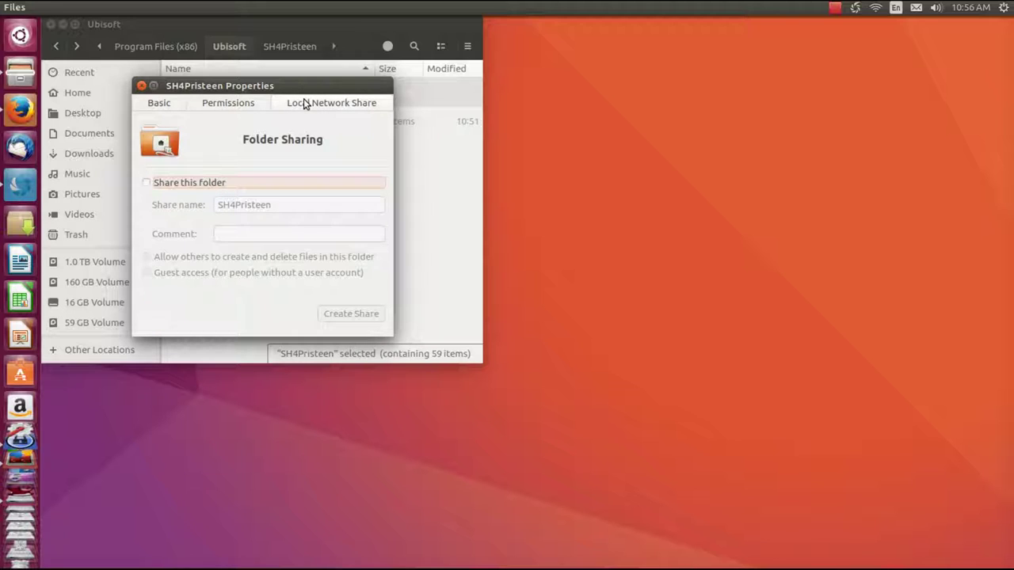
click(157, 103)
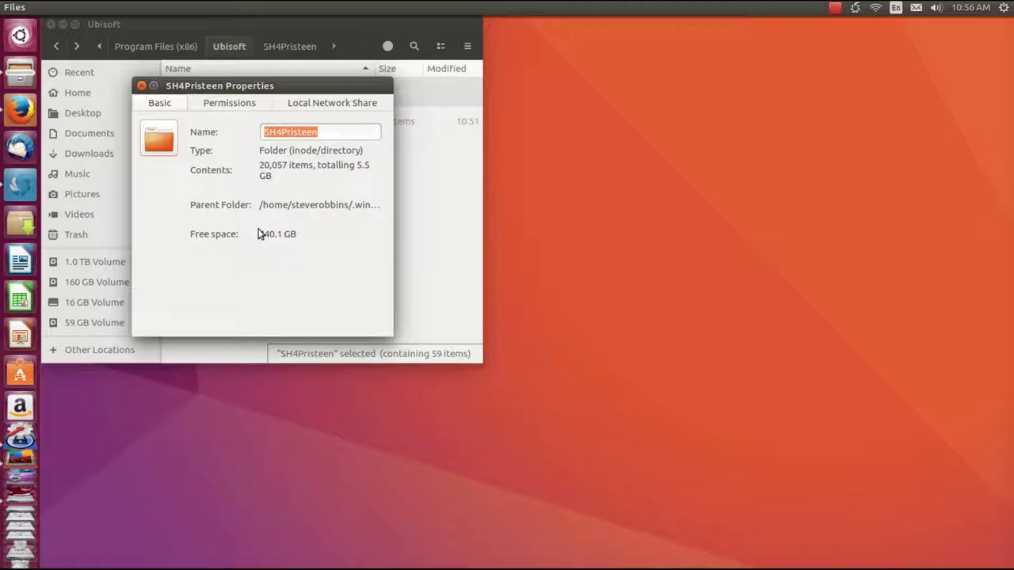
drag(258, 85, 620, 98)
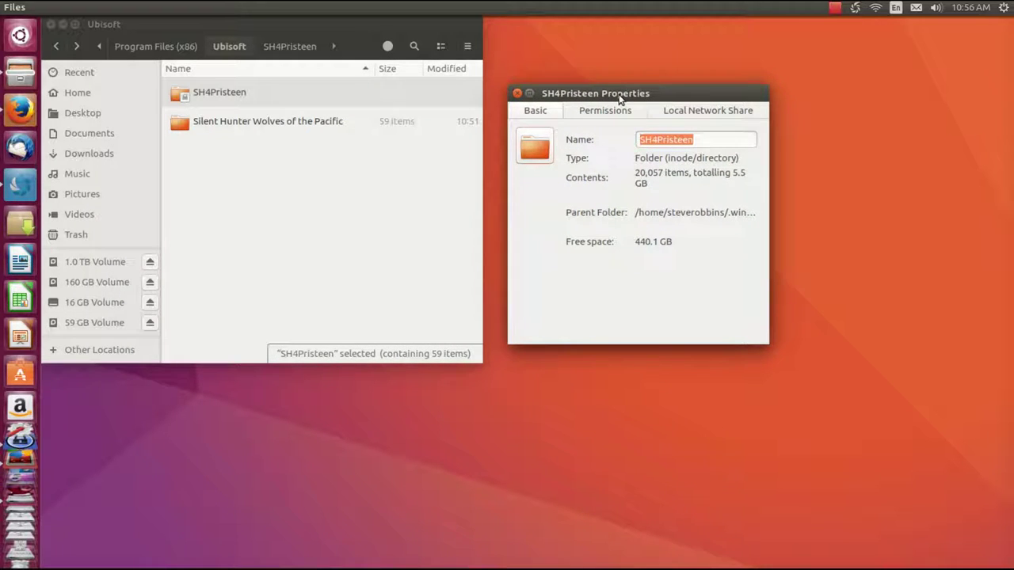
click(600, 116)
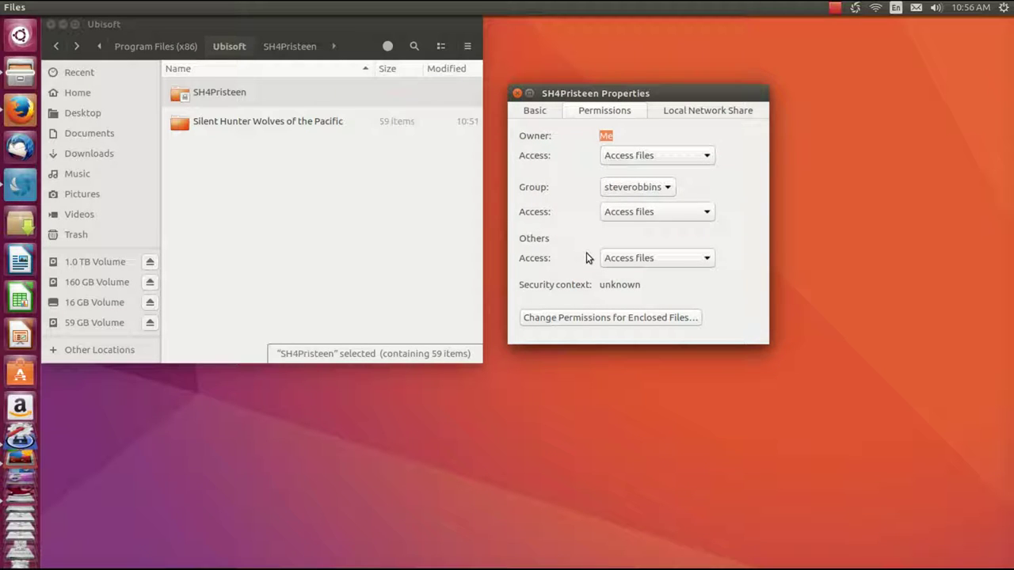
click(517, 94)
- Reopen the SH4Pristeen folder's properties to recheck its permissions, and close them
right_click(226, 94)
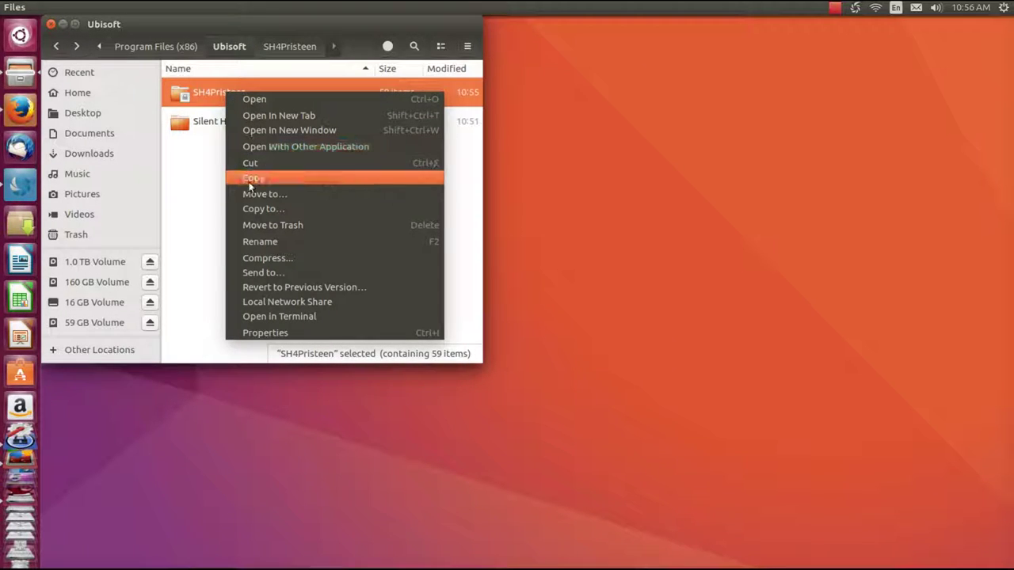
click(257, 333)
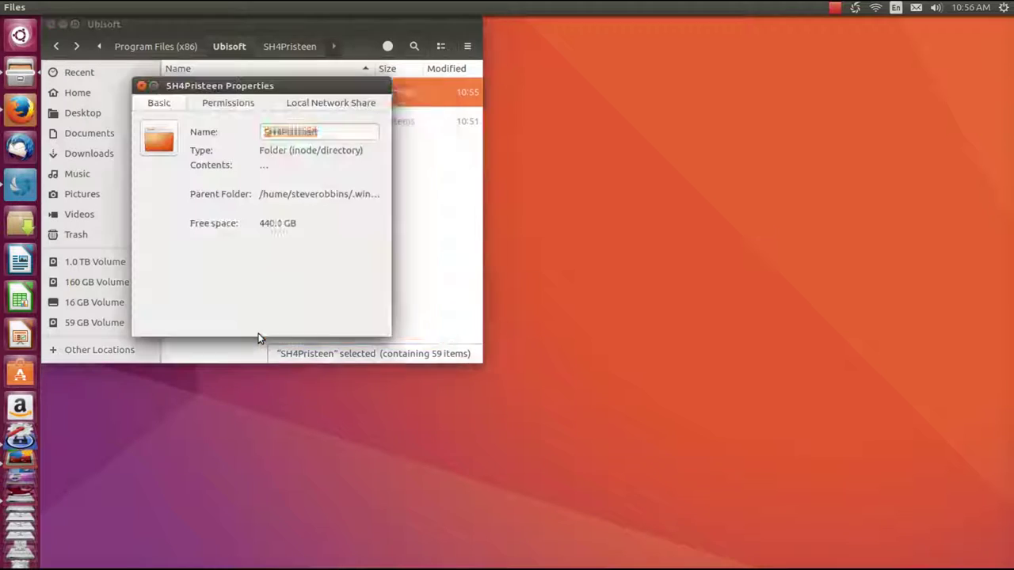
click(212, 103)
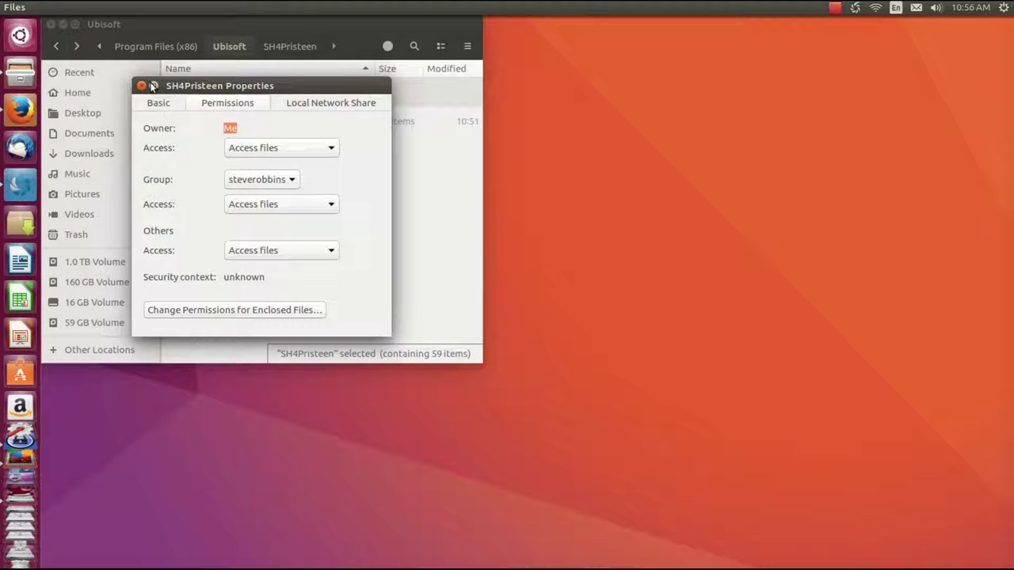
click(141, 86)
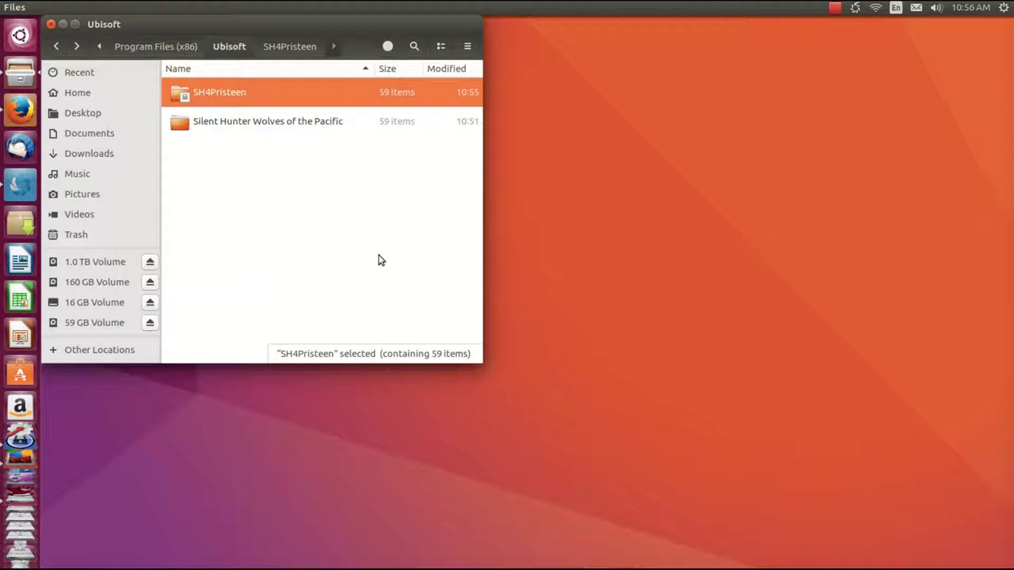
click(833, 11)
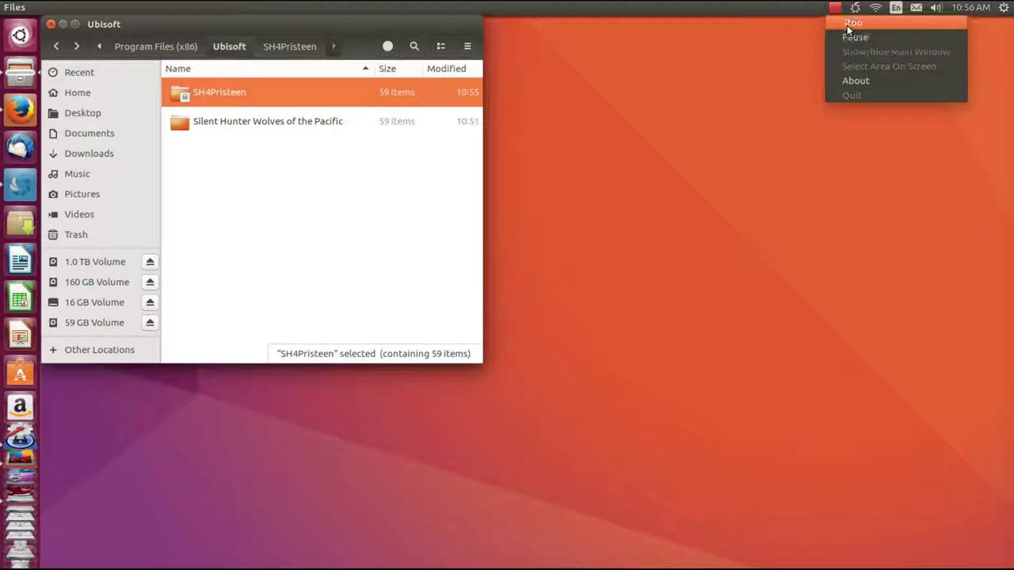